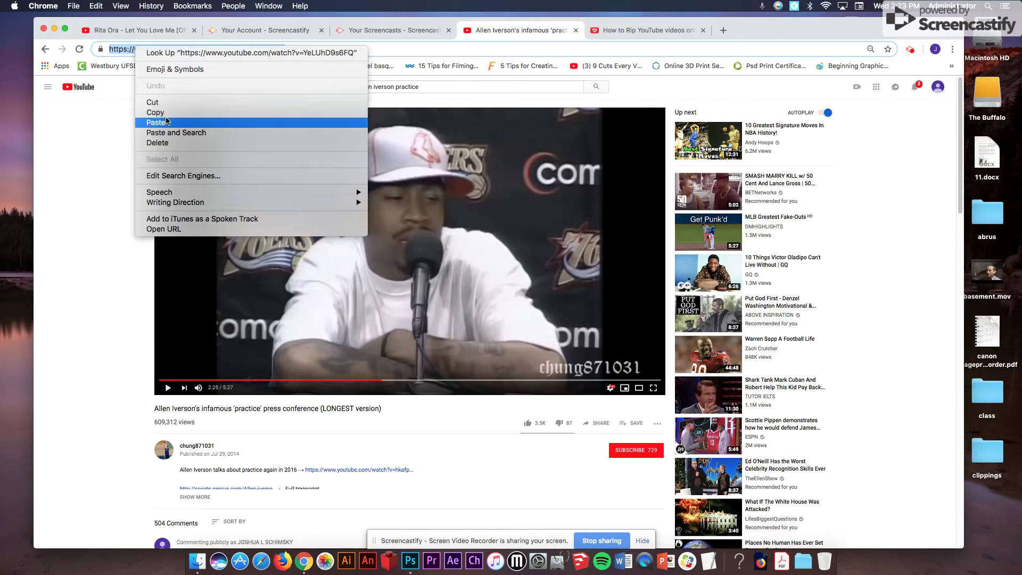
Copy the YouTube URL of the Allen Iverson press conference video and search for it on the YouTubNow ripping site.
click(167, 111)
click(624, 31)
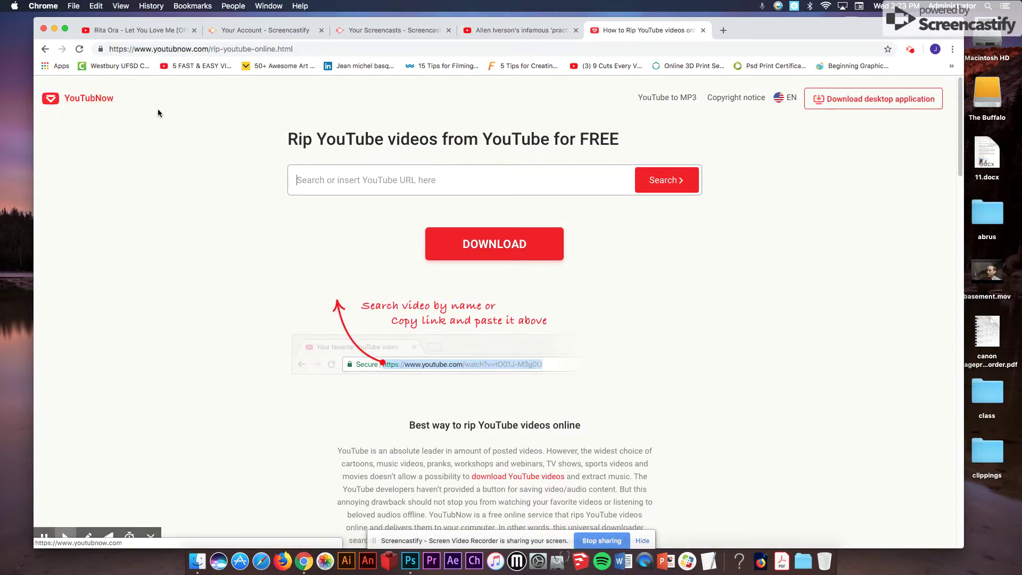
right_click(321, 178)
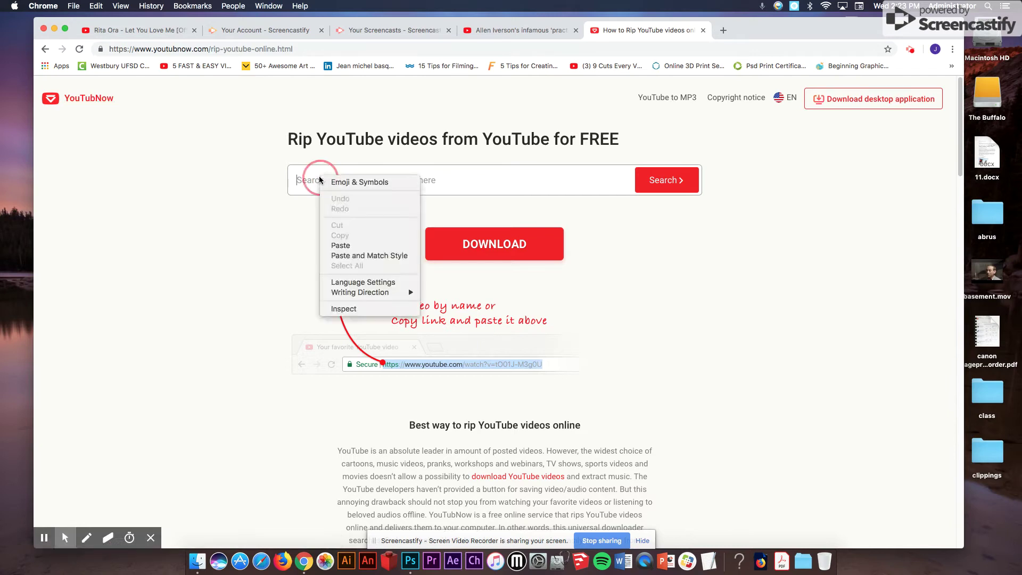
click(341, 244)
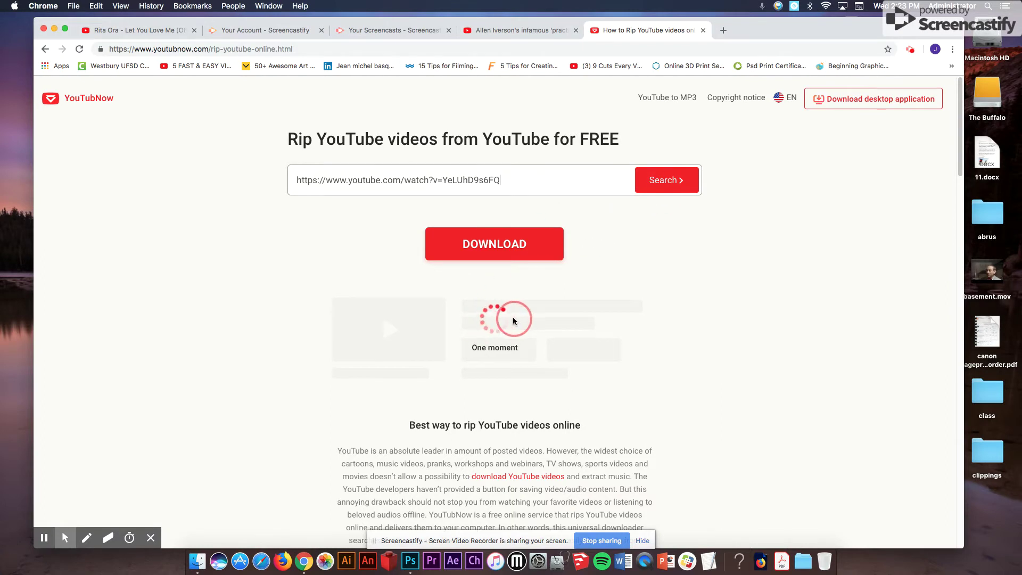
click(667, 187)
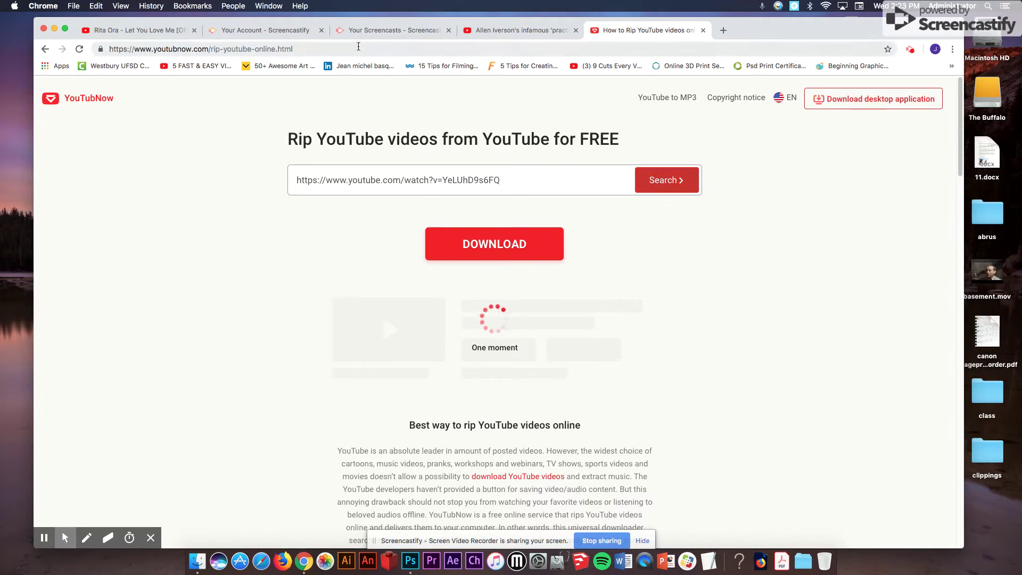
Search the web for "rip from youtube" and open the y2mate.com downloader from the results.
click(150, 43)
text(rip from youtube)
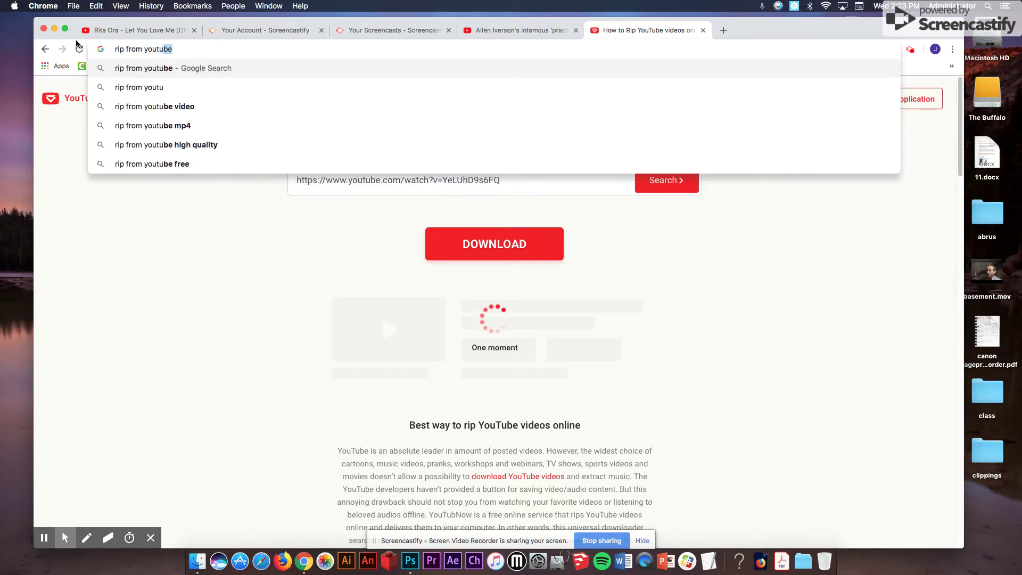
key(Return)
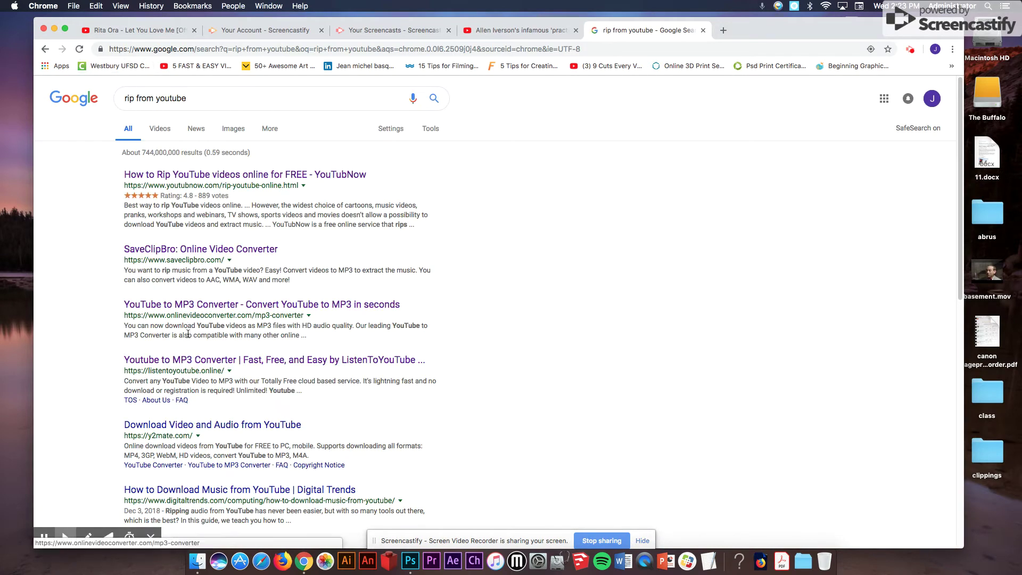
click(186, 427)
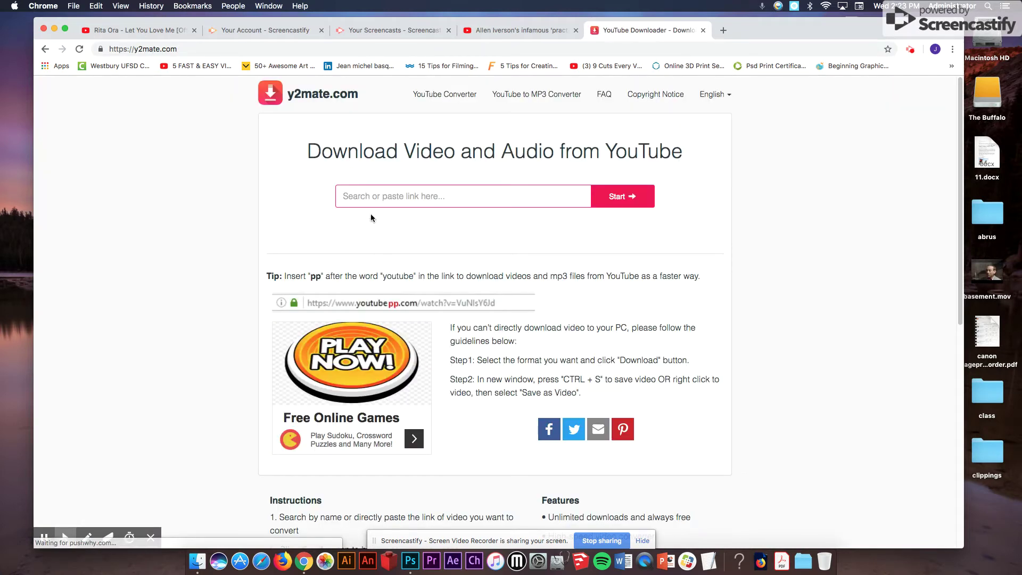
Load the copied video link in the downloader, allowing site notifications, and download the 720p (.mp4) version.
right_click(370, 202)
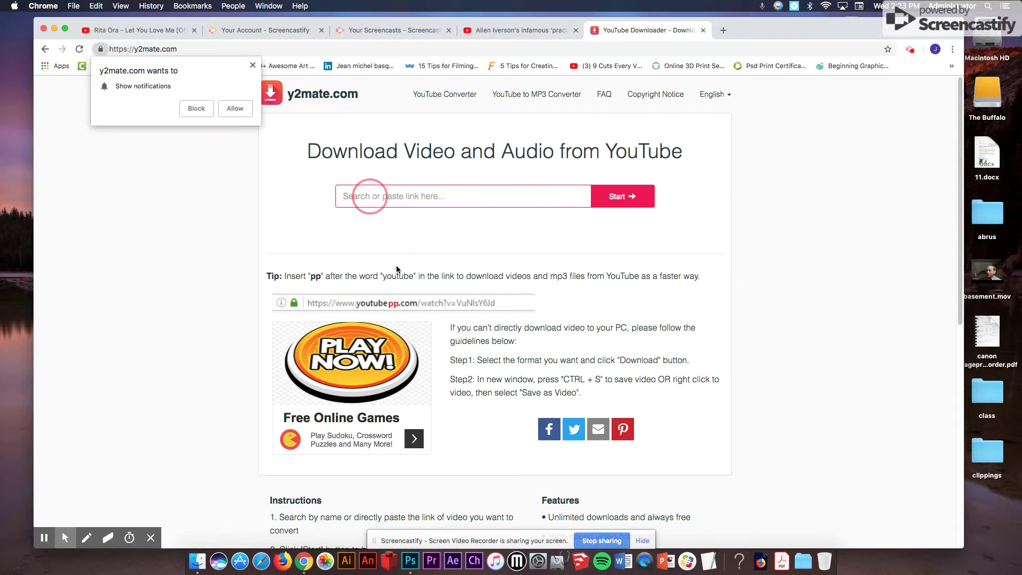
click(397, 270)
click(234, 112)
click(554, 208)
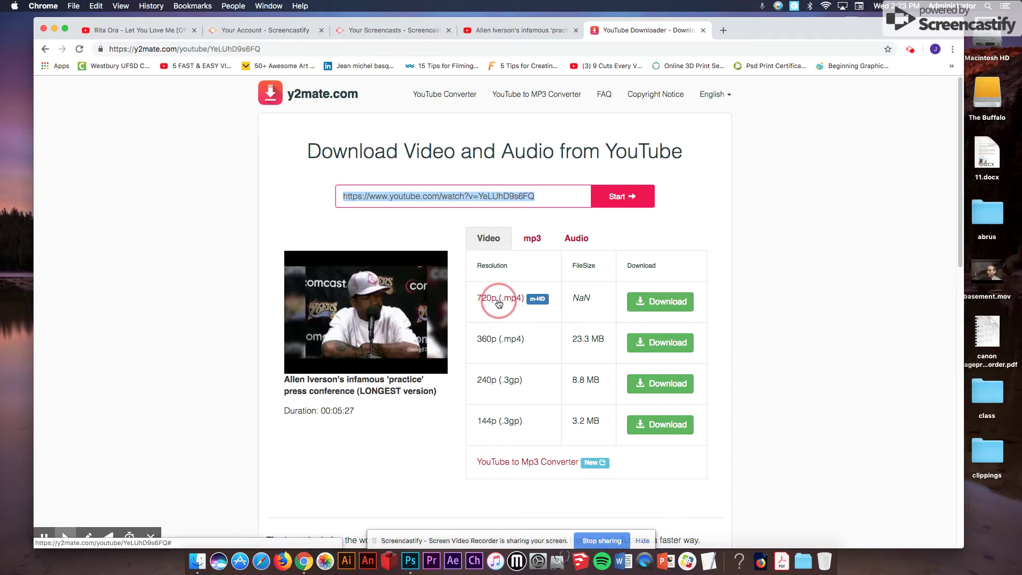
click(654, 304)
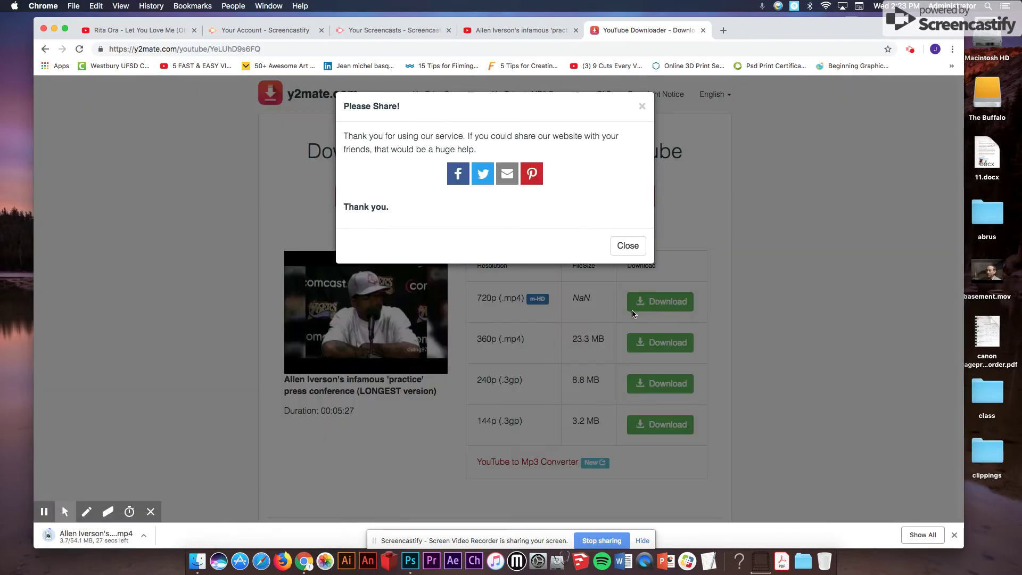
click(628, 245)
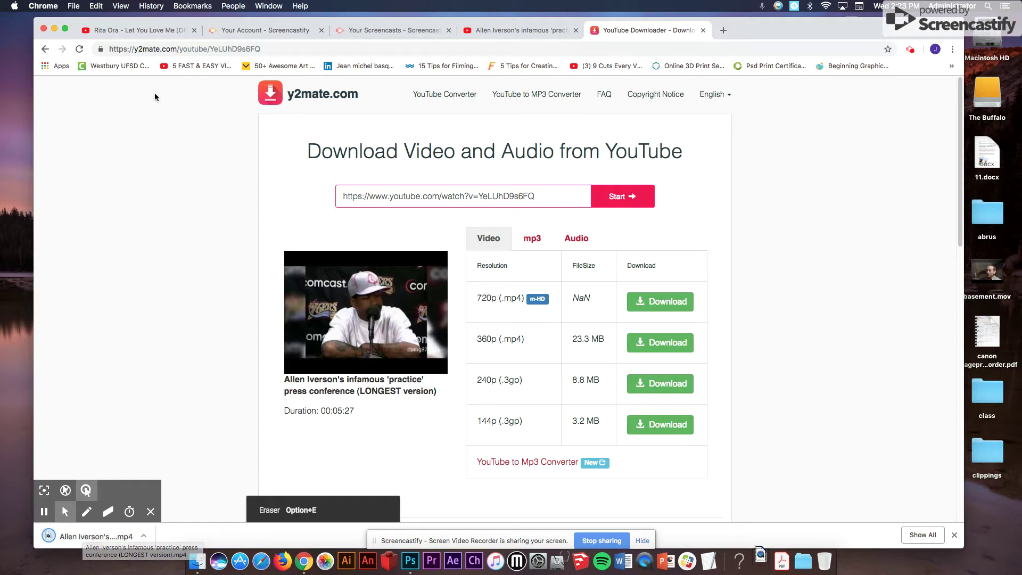
Minimize the browser and move the downloaded press conference MP4 from the downloads folder onto the desktop.
click(55, 29)
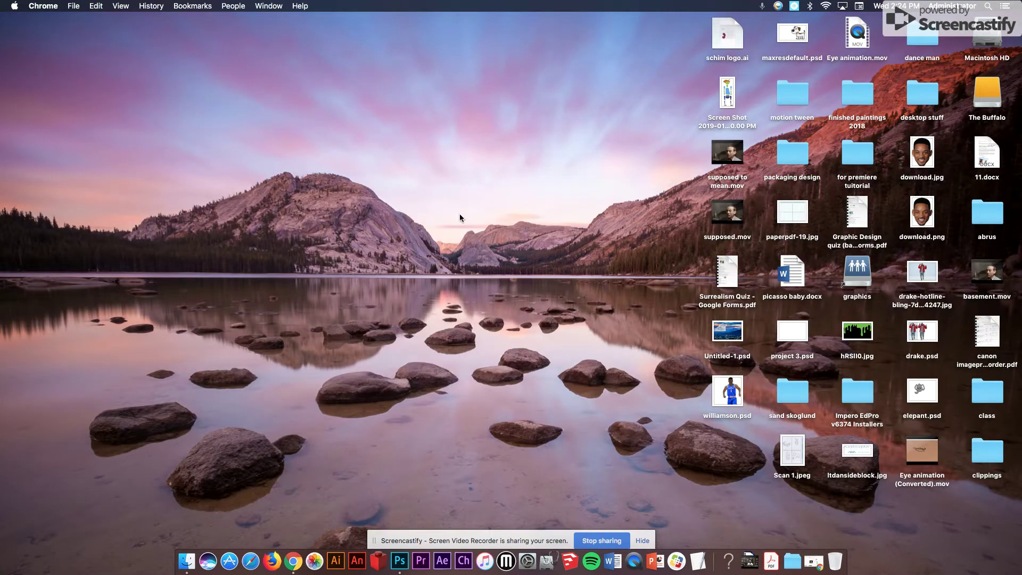
click(751, 563)
drag(746, 528, 436, 196)
click(485, 163)
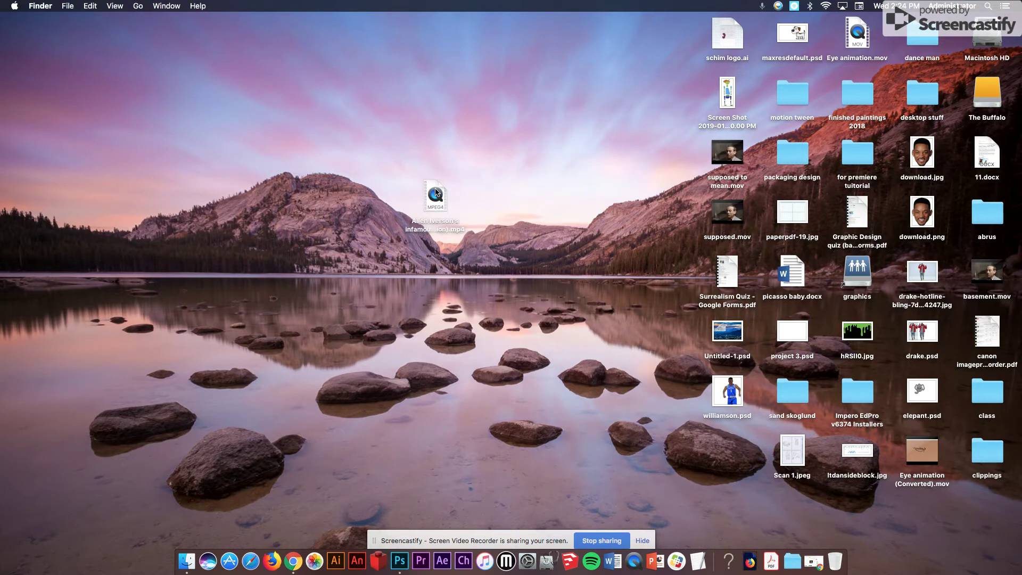
Open the downloaded press conference MP4 from the desktop in QuickTime Player.
right_click(438, 193)
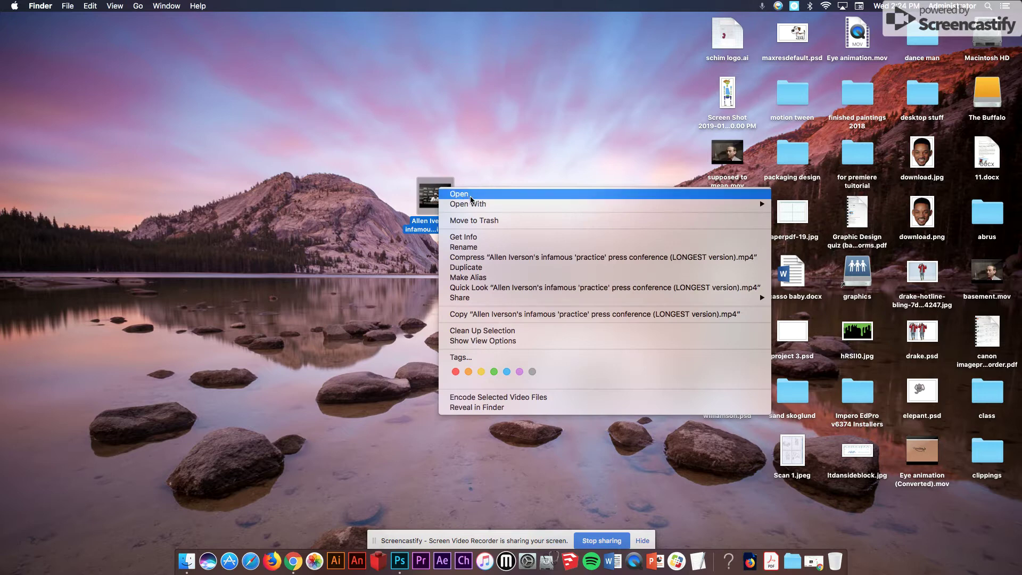
mouse_move(472, 203)
click(795, 206)
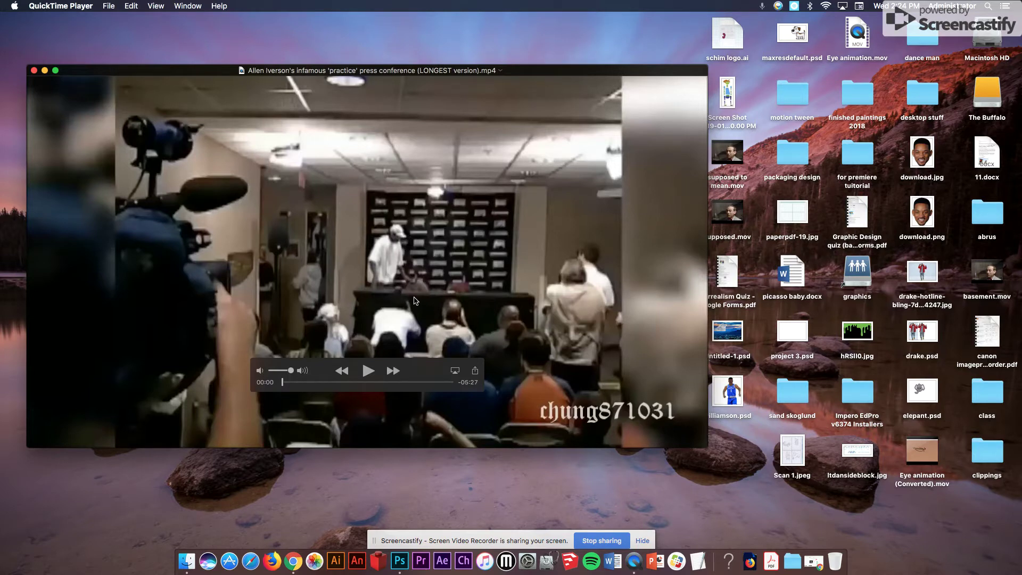
Preview the video between about 1:50 and 1:56 to locate a section worth cutting out.
drag(343, 385, 341, 383)
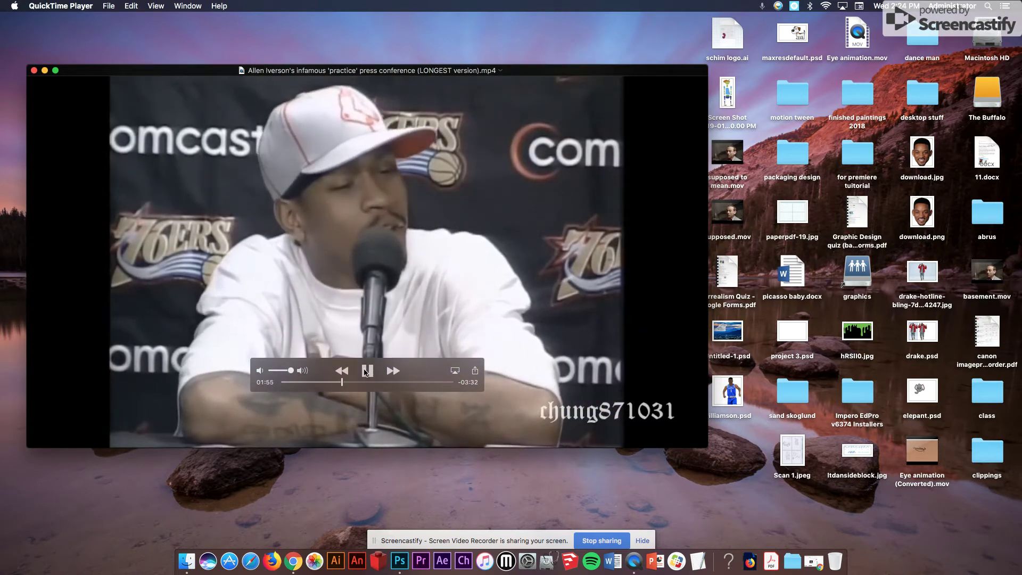
click(366, 371)
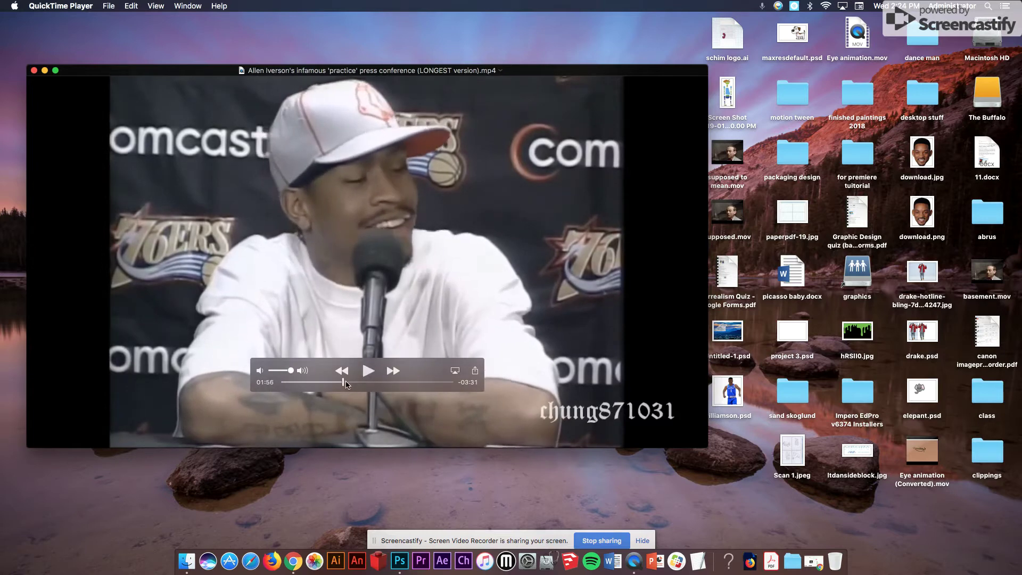
drag(342, 382, 341, 383)
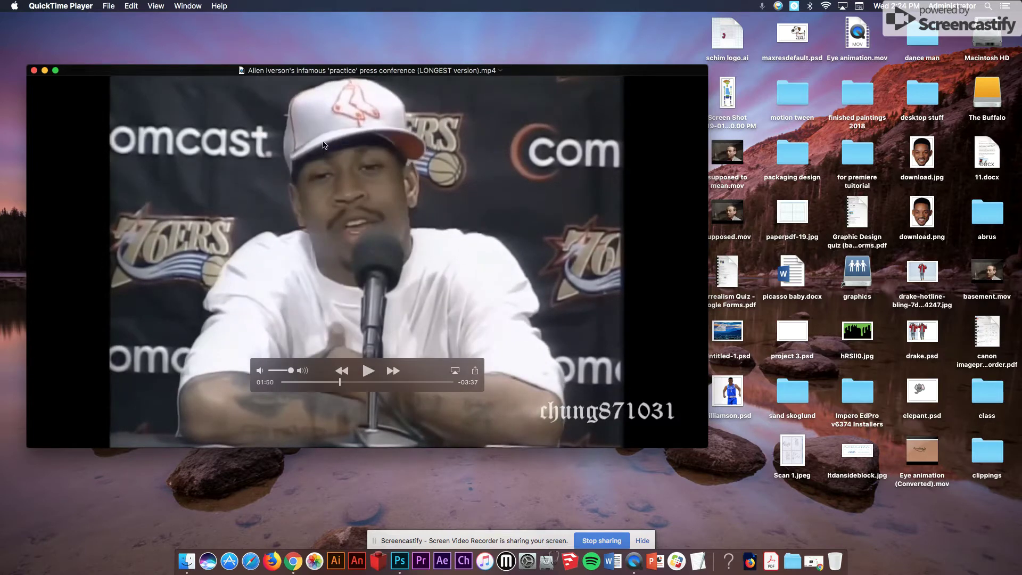
Try trimming the video to about five seconds starting near 1:49.57, and undo the trim.
click(131, 6)
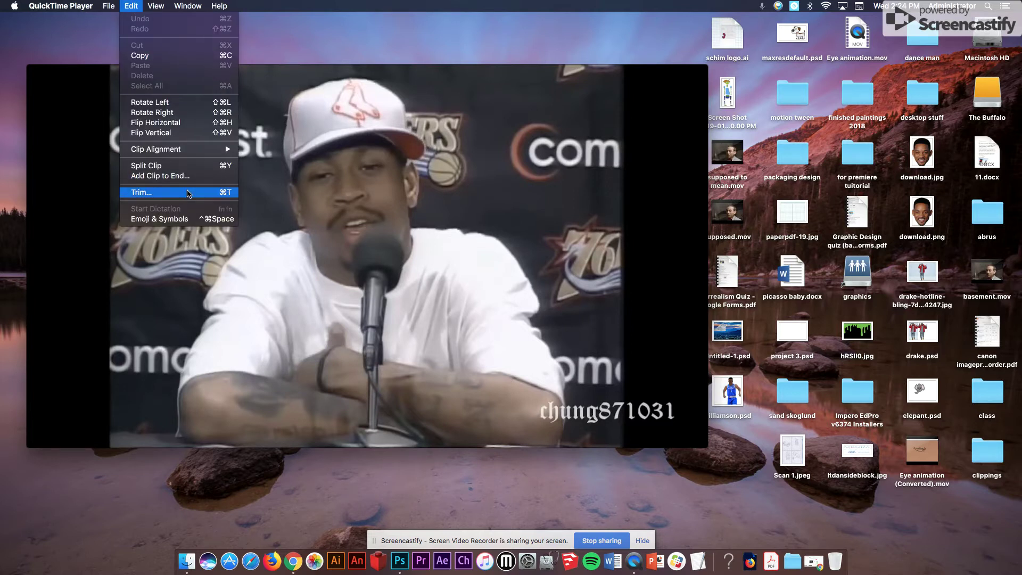
click(188, 192)
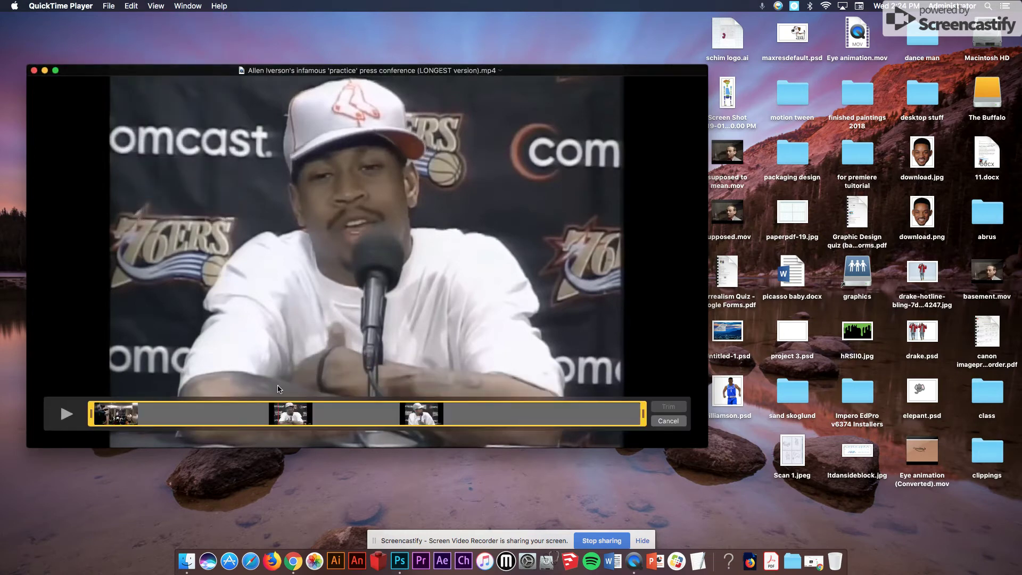
drag(92, 415, 274, 428)
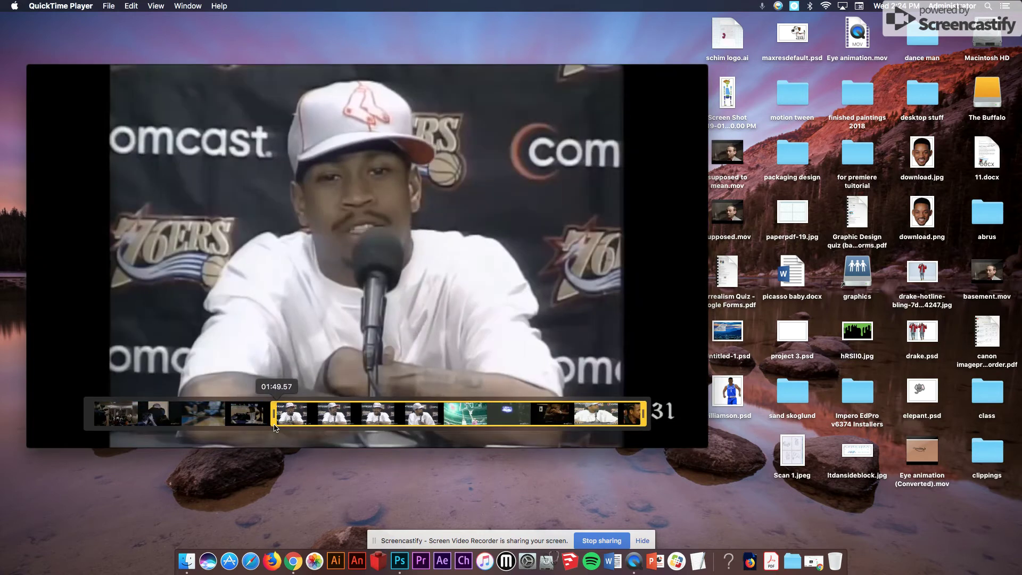
drag(643, 415, 289, 418)
click(671, 407)
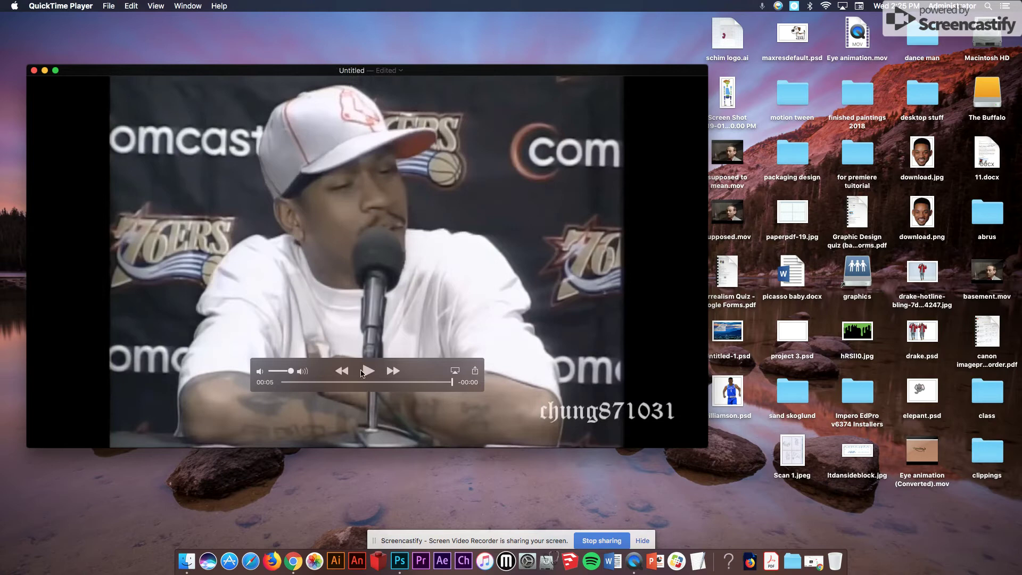
click(368, 371)
click(108, 5)
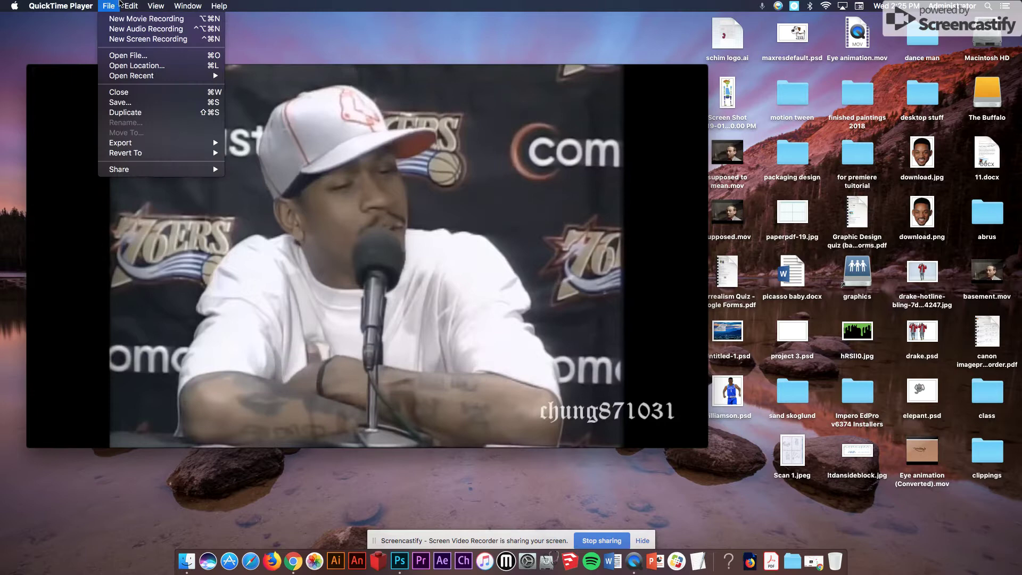
click(151, 19)
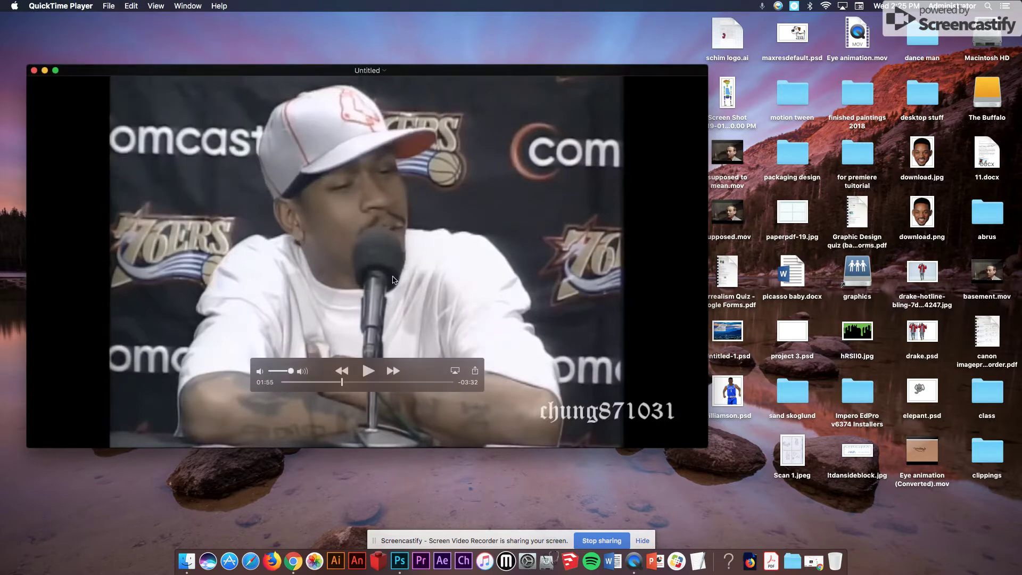
Trim the video to a clip of about five seconds with a slightly later start point, and play it back.
click(156, 6)
mouse_move(131, 6)
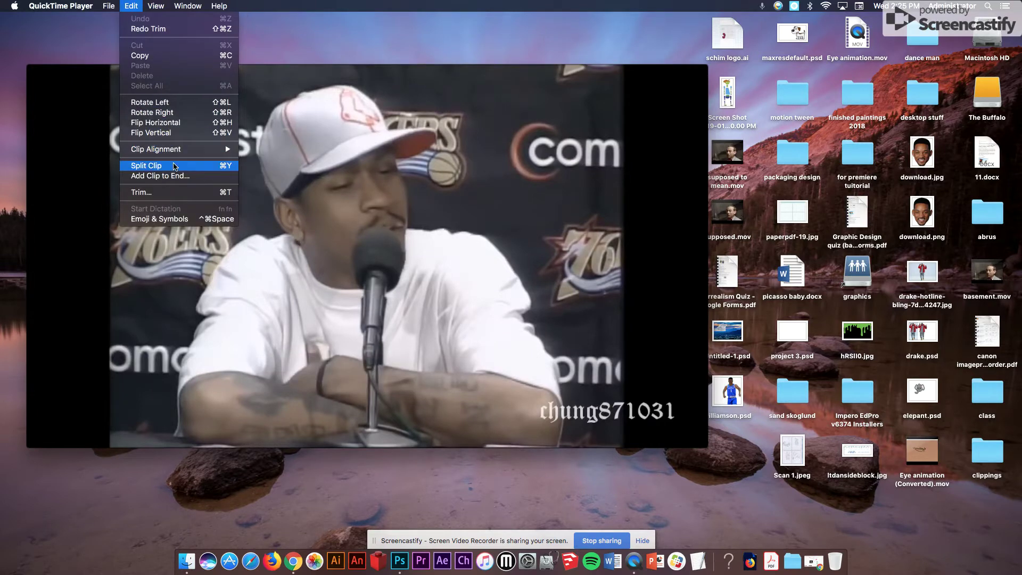
click(178, 192)
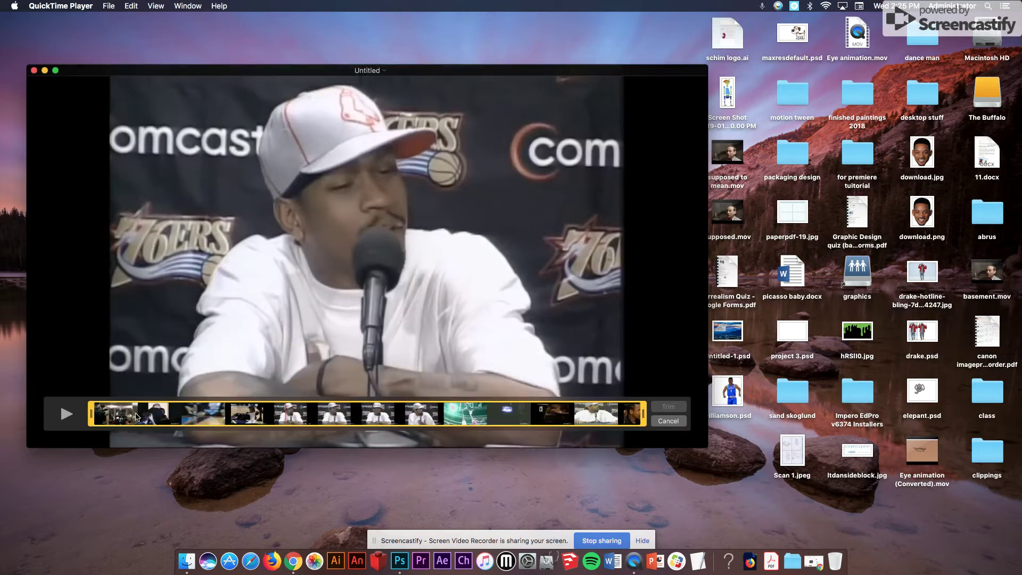
drag(98, 416, 288, 414)
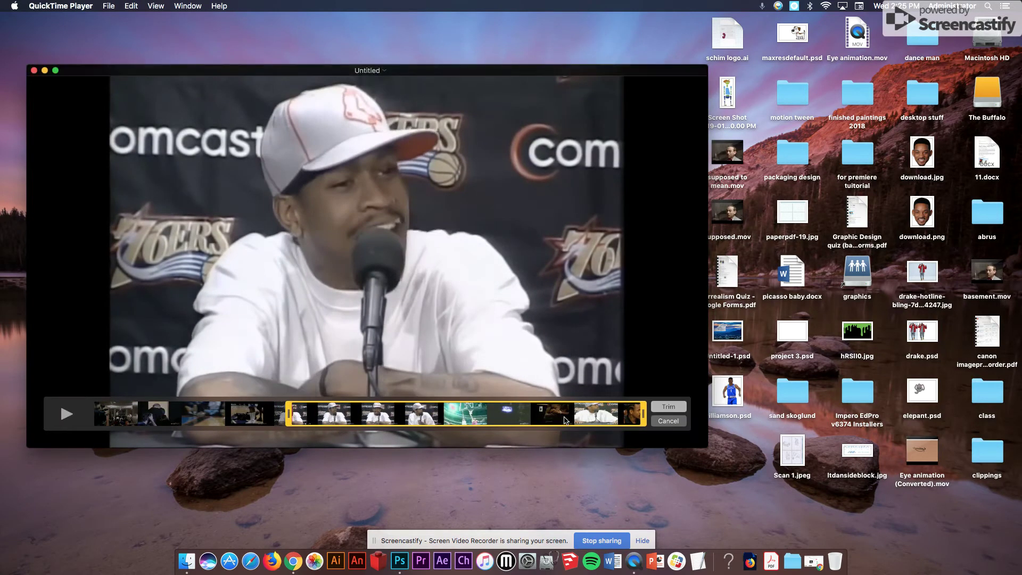
drag(642, 414, 305, 422)
click(668, 407)
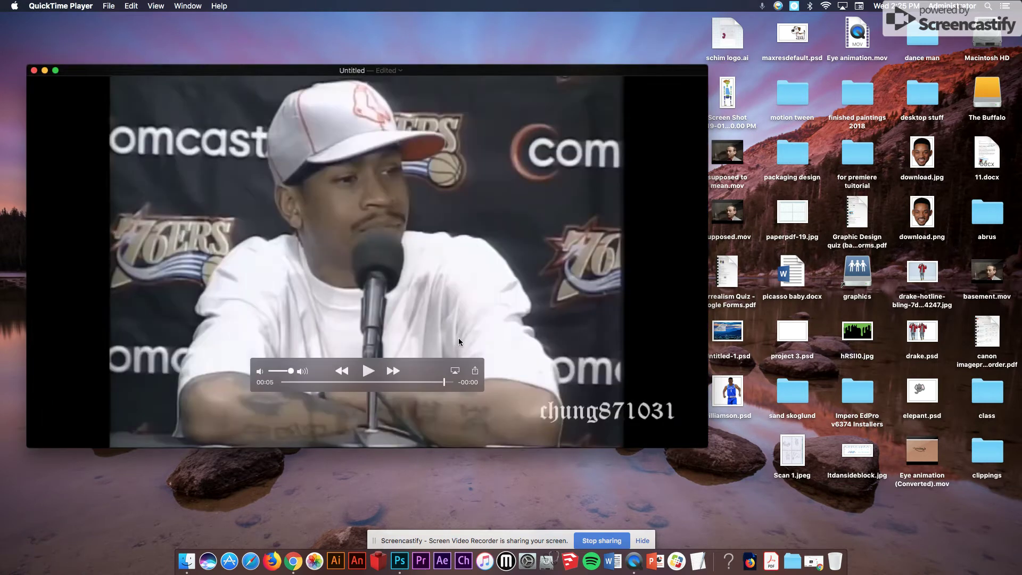
click(369, 371)
Save the trimmed clip to the Desktop as ai.mp4 and quit QuickTime Player.
click(109, 6)
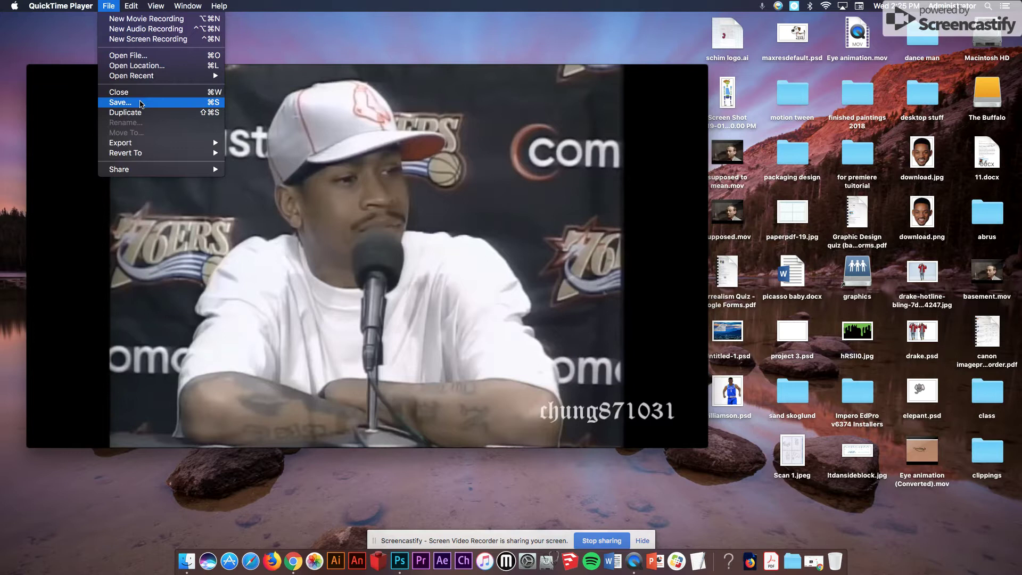
click(142, 103)
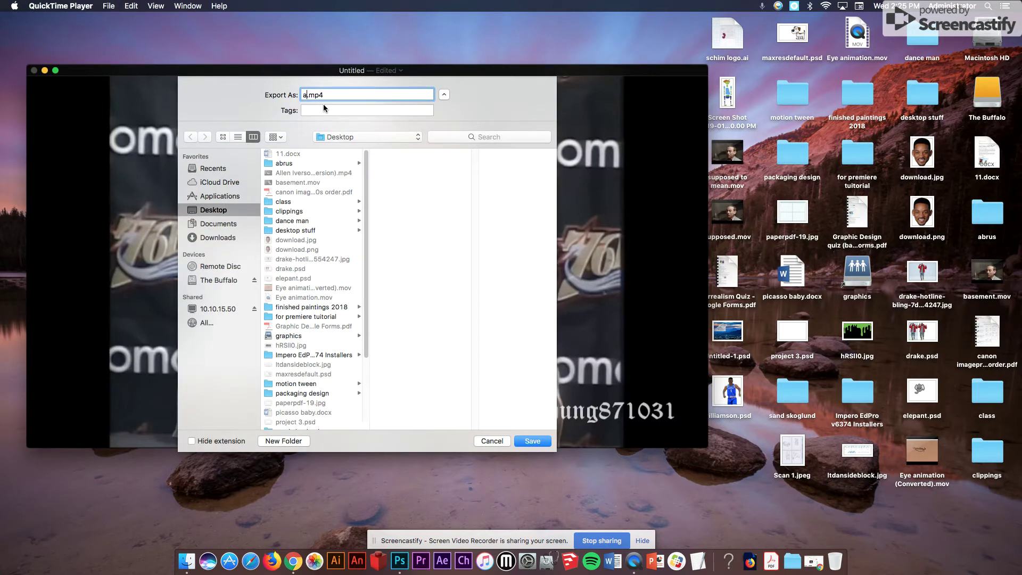
key(Return)
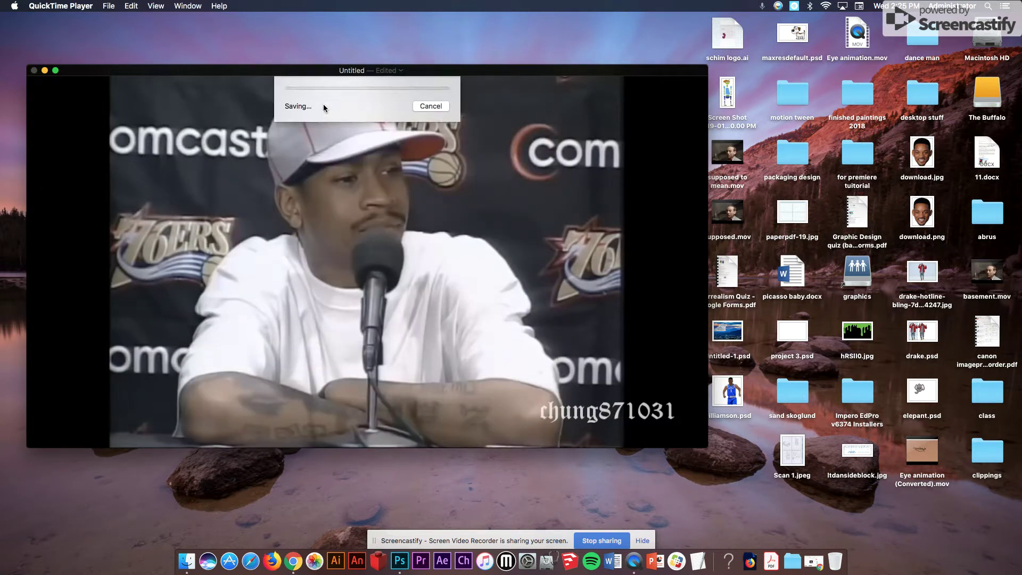
click(61, 6)
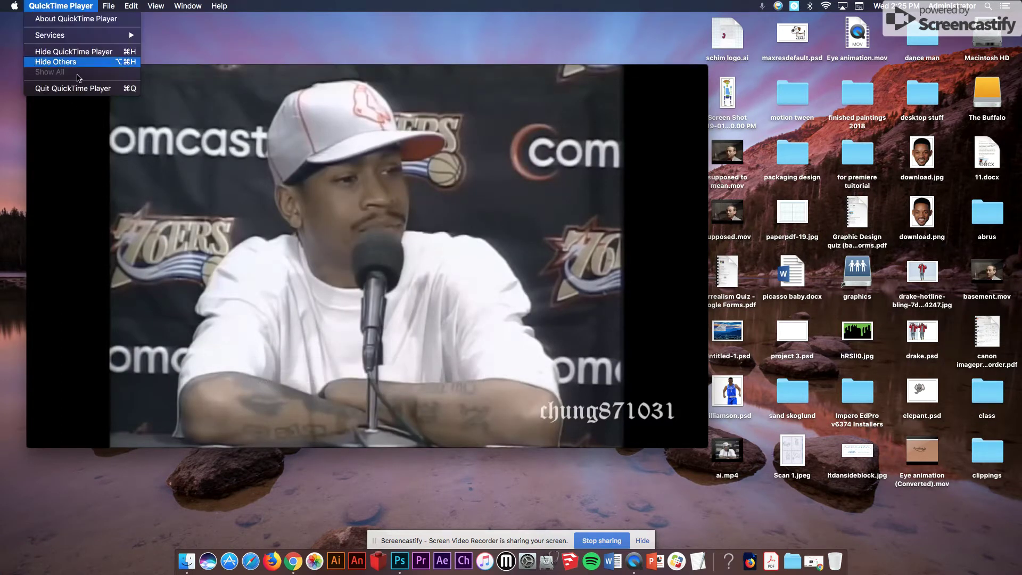
click(82, 88)
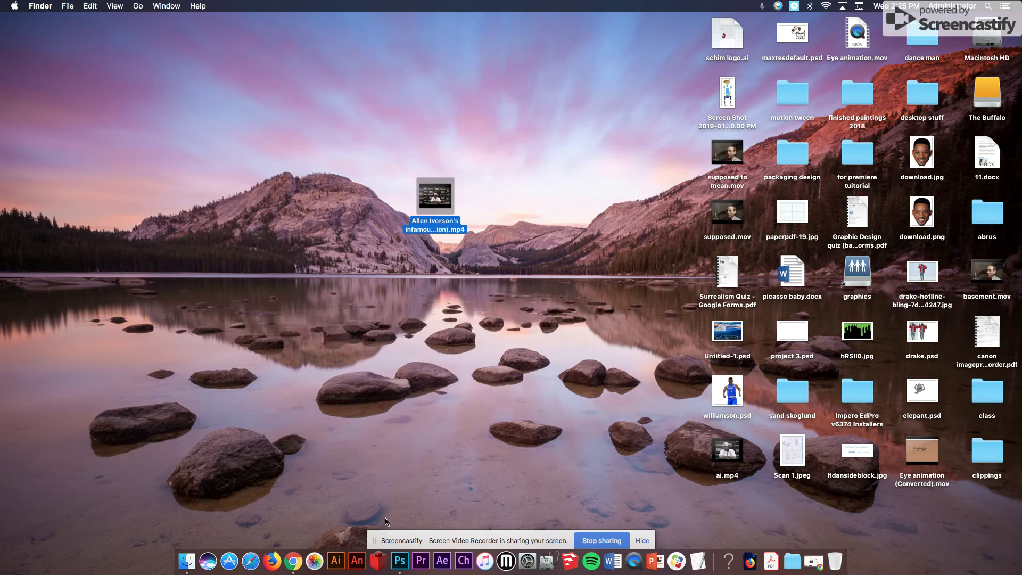
Switch to Photoshop, choose the Motion workspace and reset it to its default panel layout.
click(400, 562)
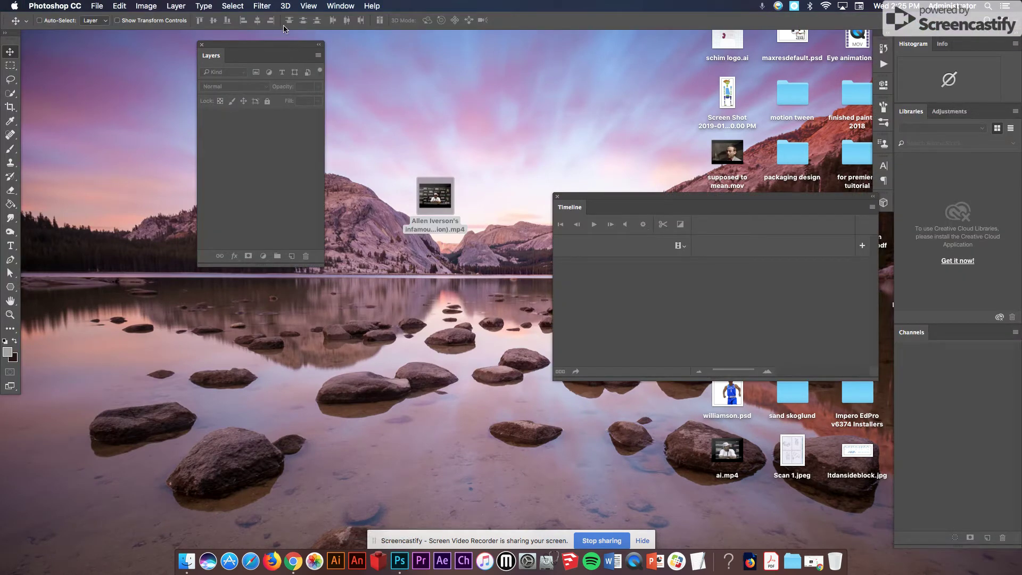
click(349, 5)
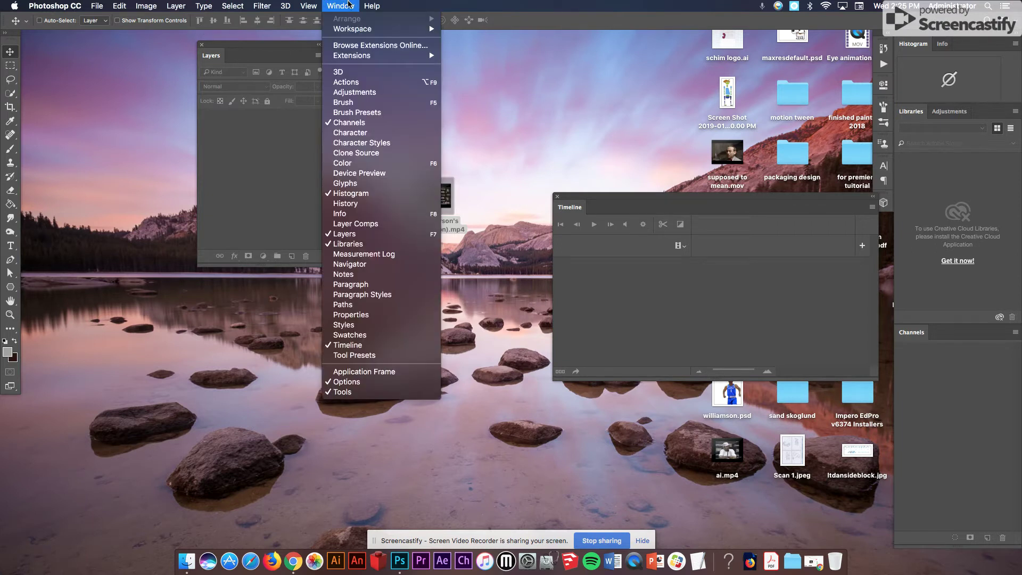
mouse_move(355, 31)
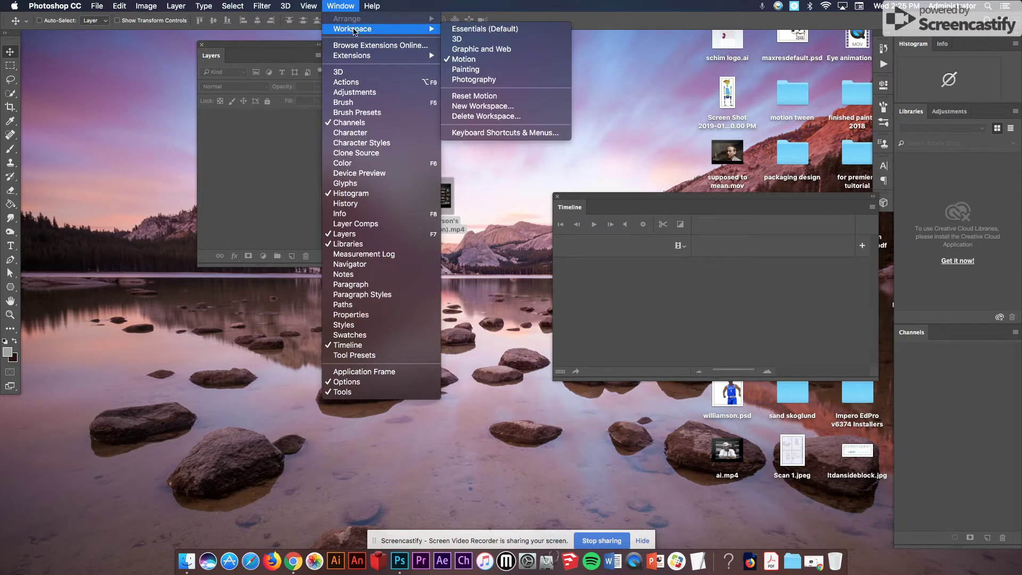
click(480, 59)
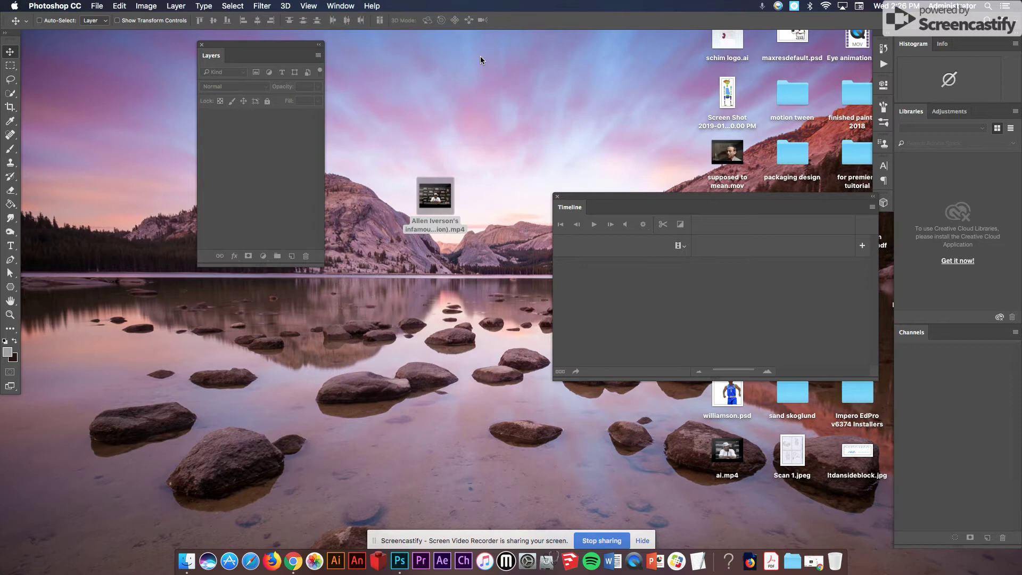
click(343, 6)
mouse_move(381, 31)
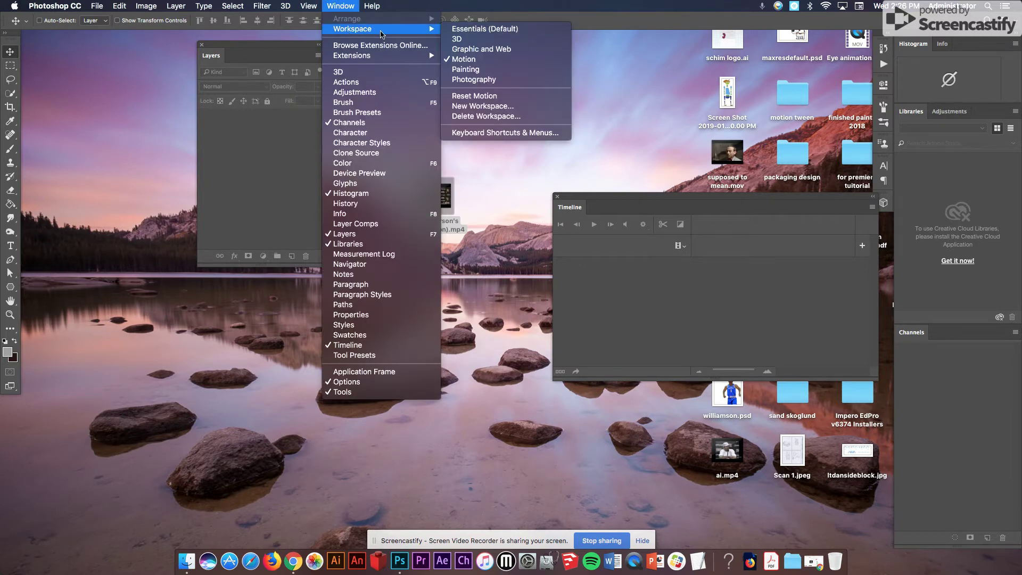
click(499, 96)
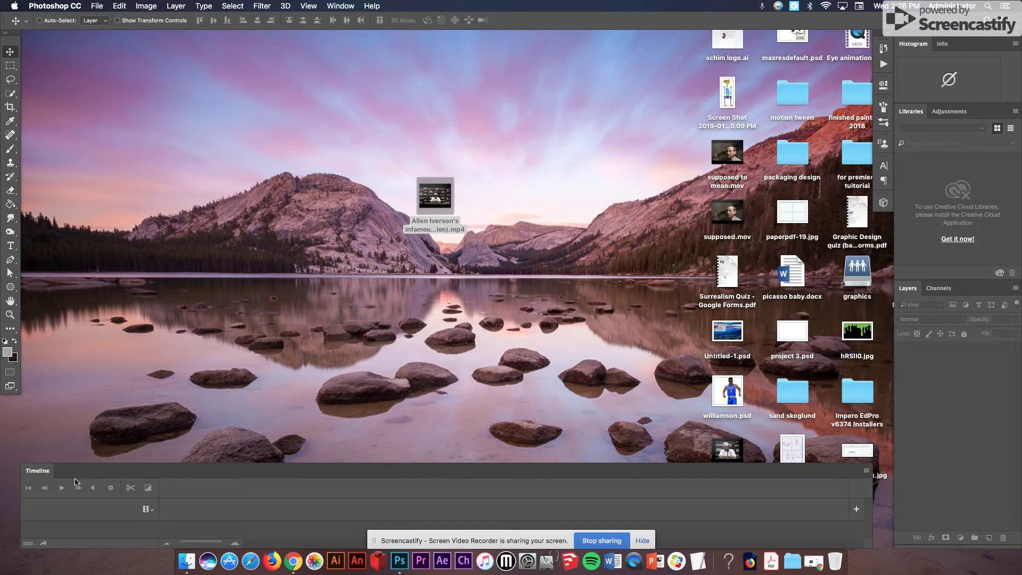
Close the Timeline panel and show it again.
right_click(44, 478)
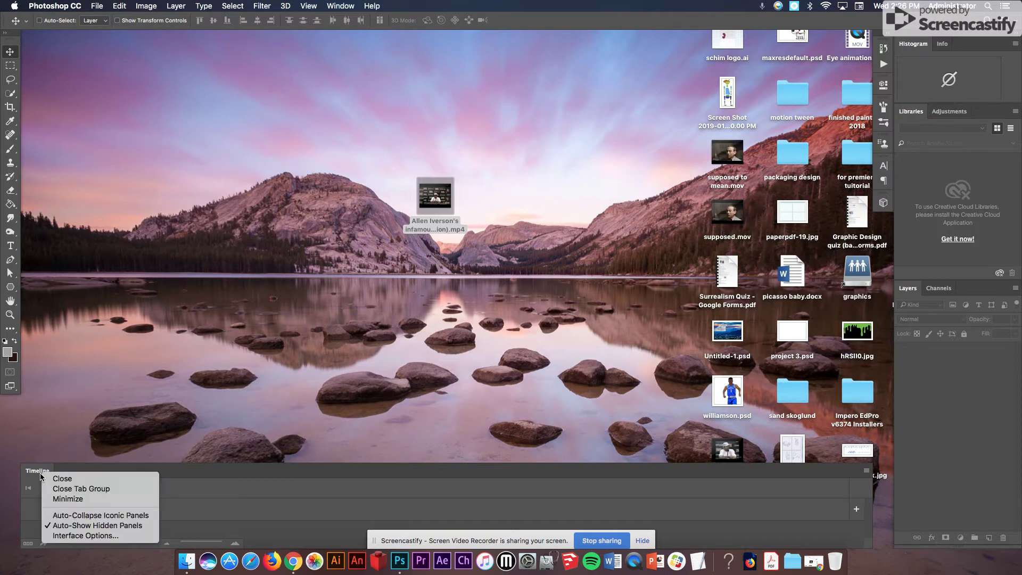
click(49, 478)
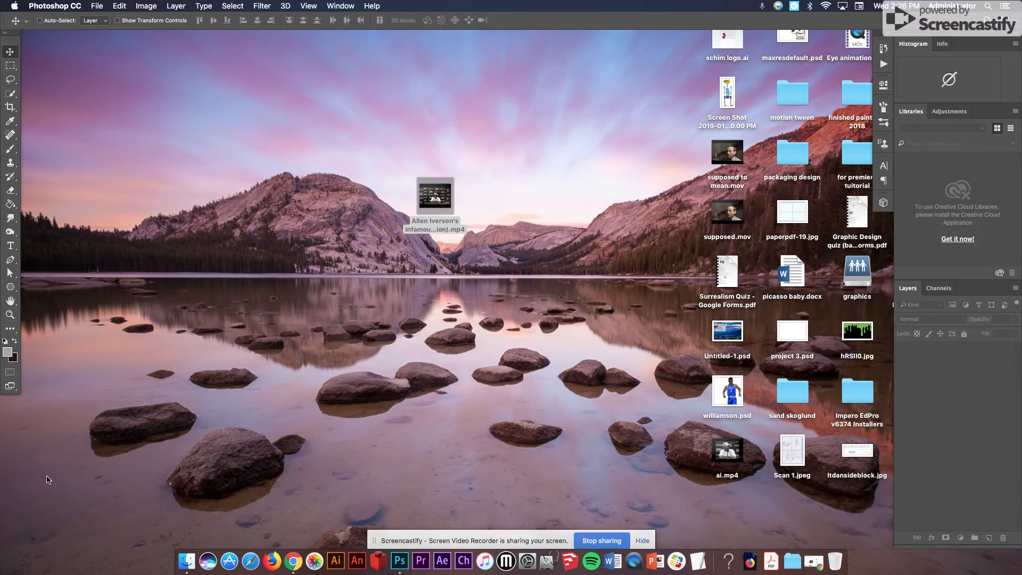
click(340, 6)
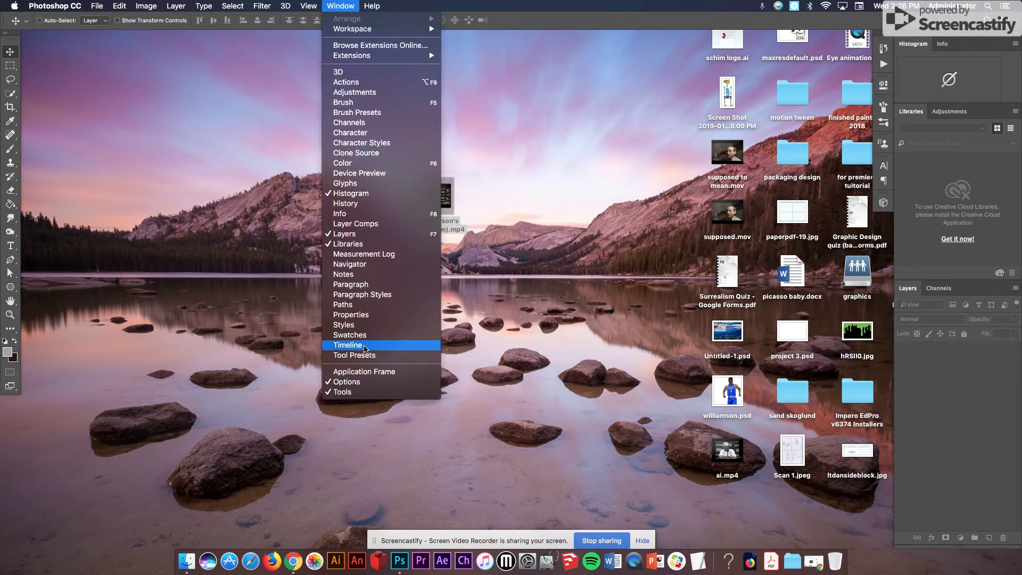
click(348, 344)
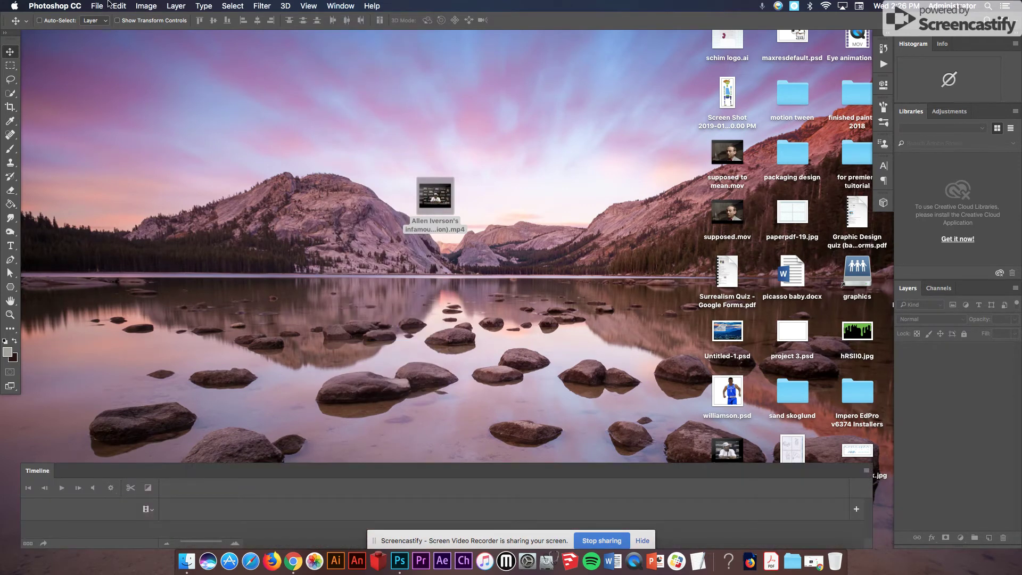
Import ai.mp4 from the Desktop as video frames to layers, beginning to end, with the frame limit enabled and a frame animation made.
click(97, 6)
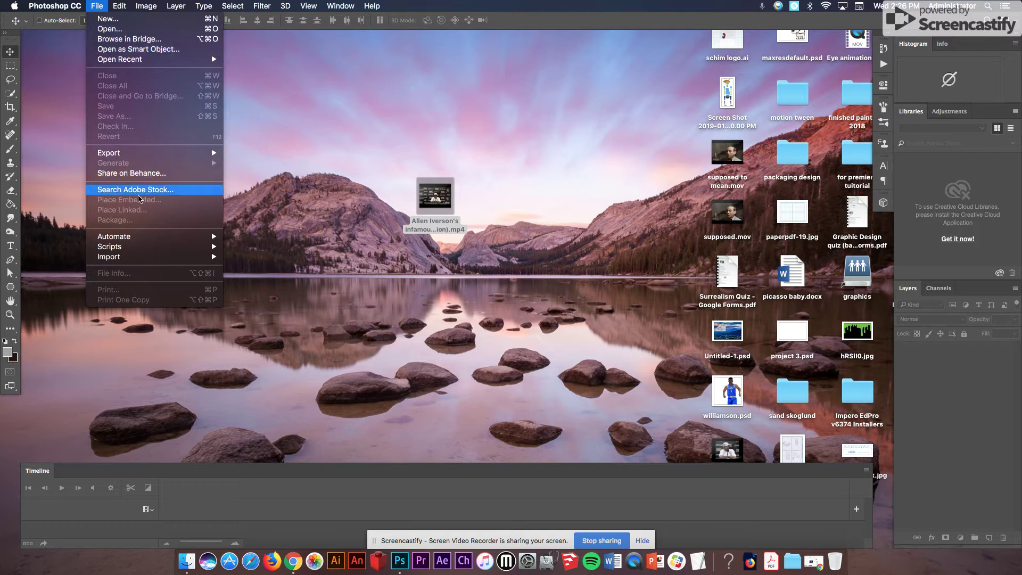
mouse_move(216, 259)
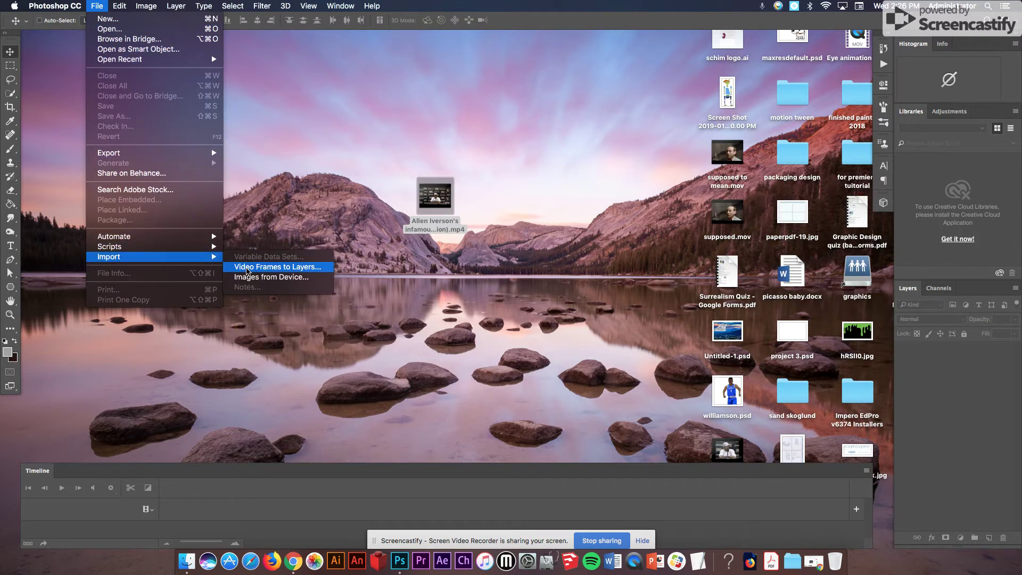
click(247, 271)
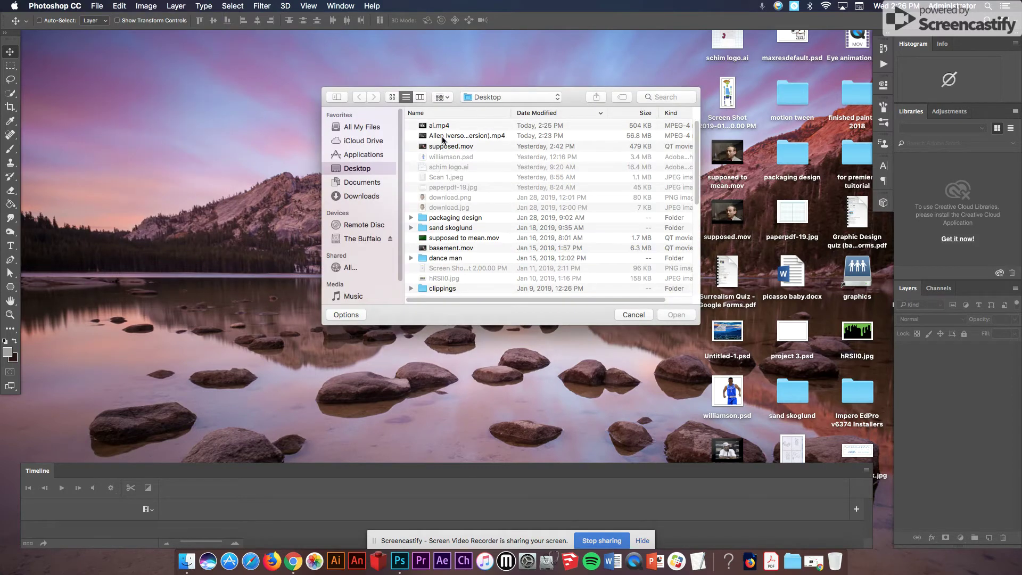
click(435, 125)
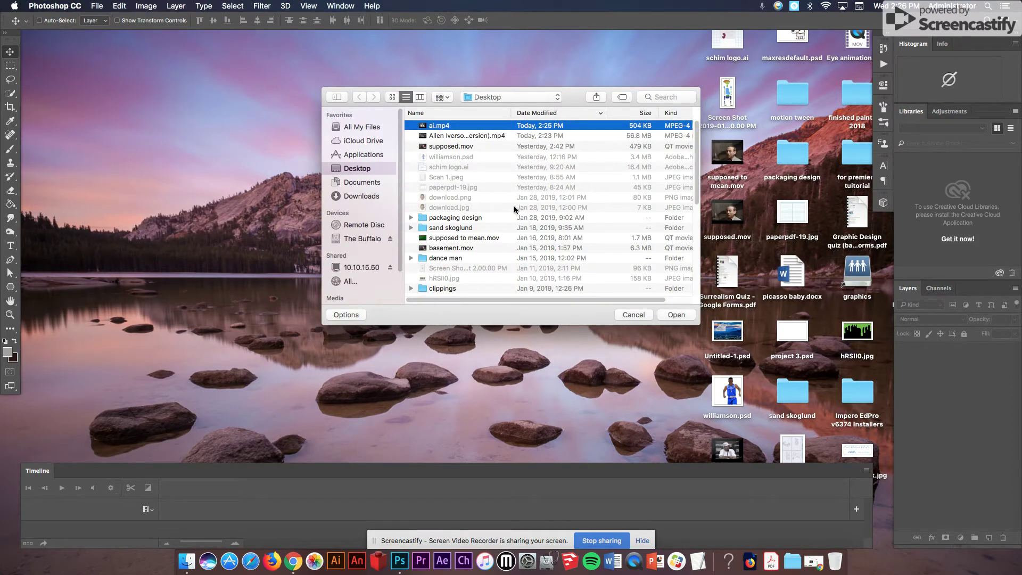
click(680, 315)
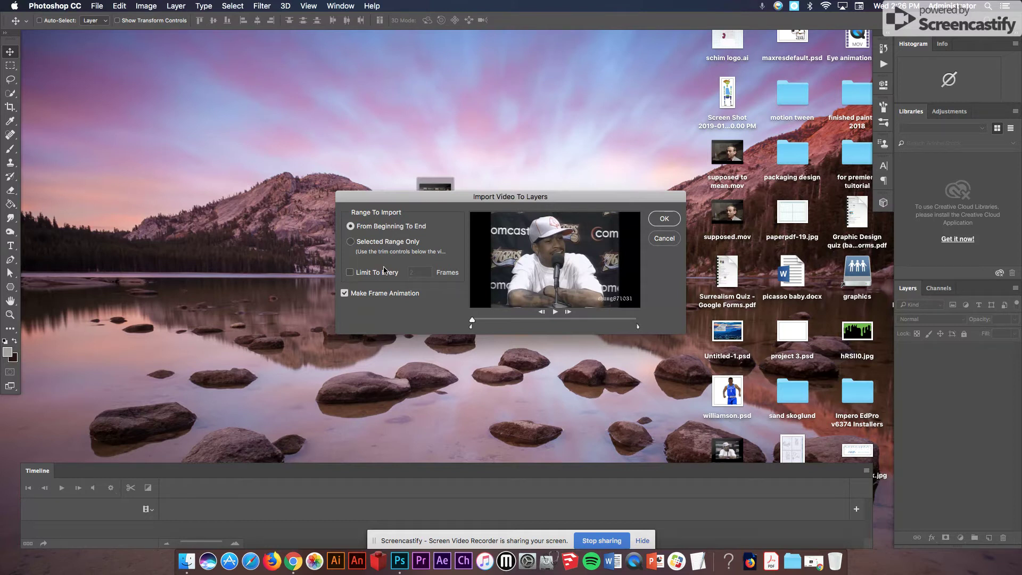
click(356, 273)
click(666, 220)
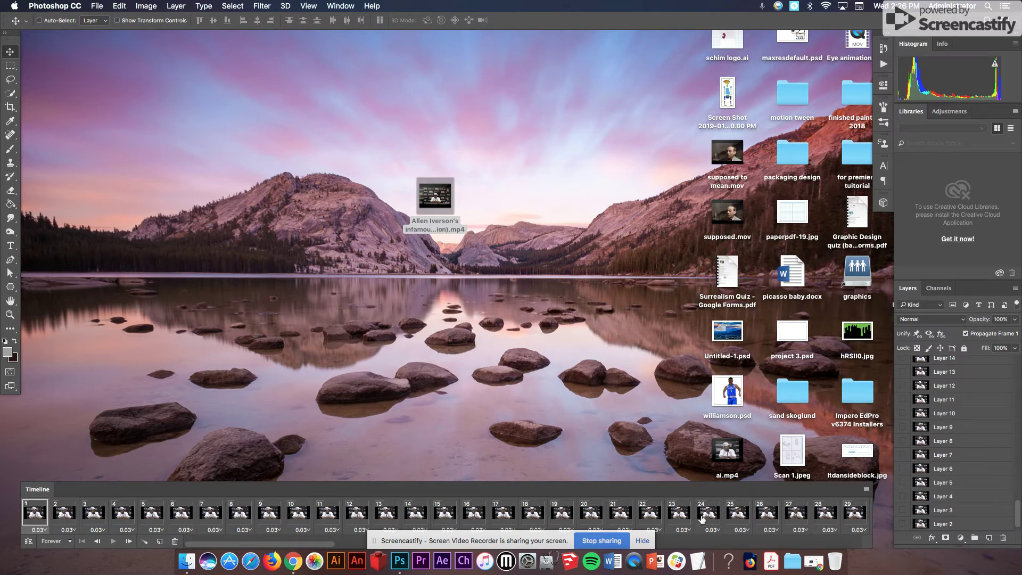
Turn on the application frame and undock the imported document into a floating window.
click(354, 6)
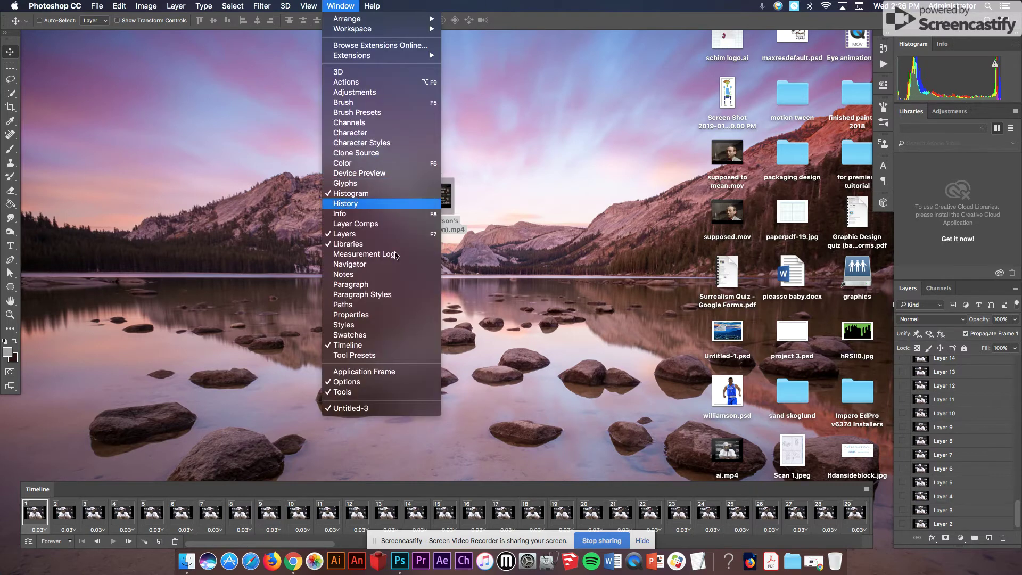
click(417, 376)
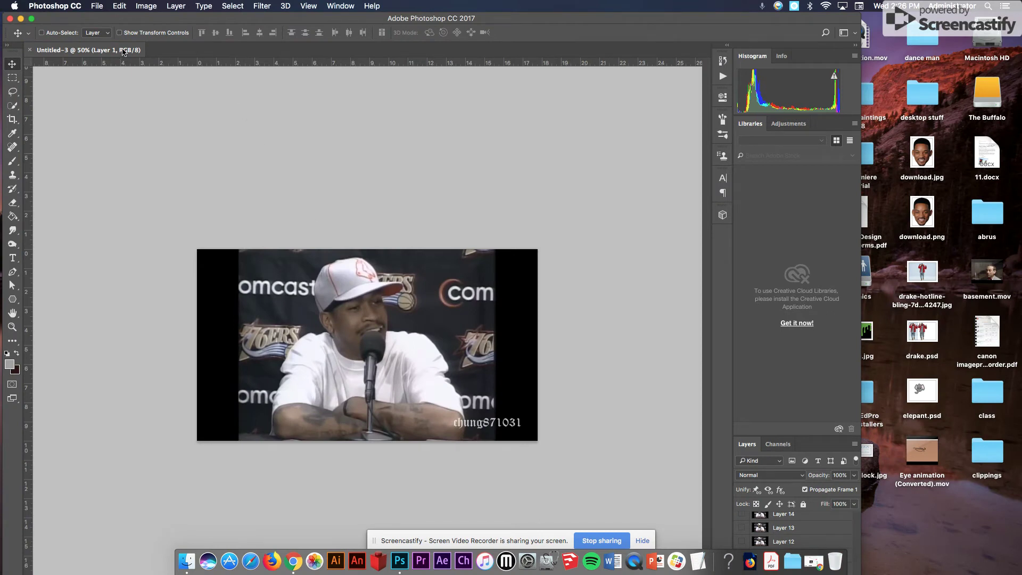
drag(123, 51, 201, 79)
Reset the Motion workspace with the application frame on.
click(329, 4)
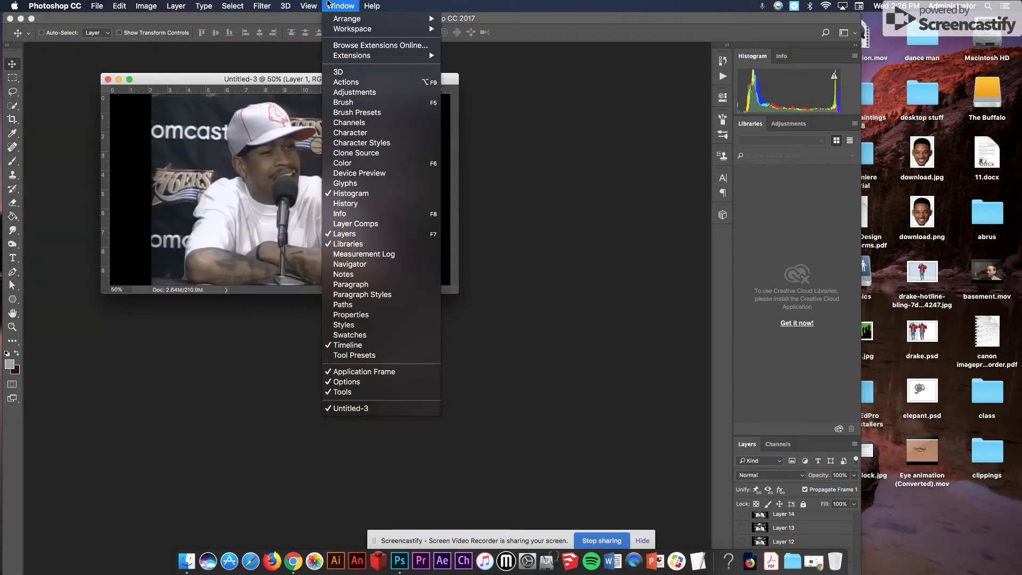
click(329, 5)
click(328, 5)
mouse_move(344, 29)
click(490, 96)
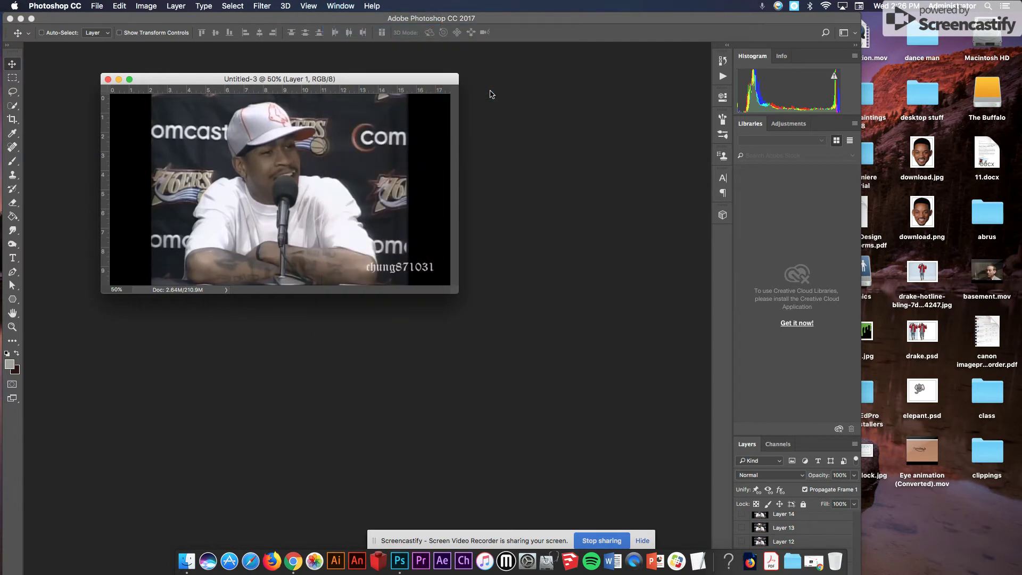
Reposition the application window and maximize it to fill the screen.
mouse_move(47, 21)
mouse_down()
mouse_move(319, 78)
mouse_move(66, 20)
mouse_up()
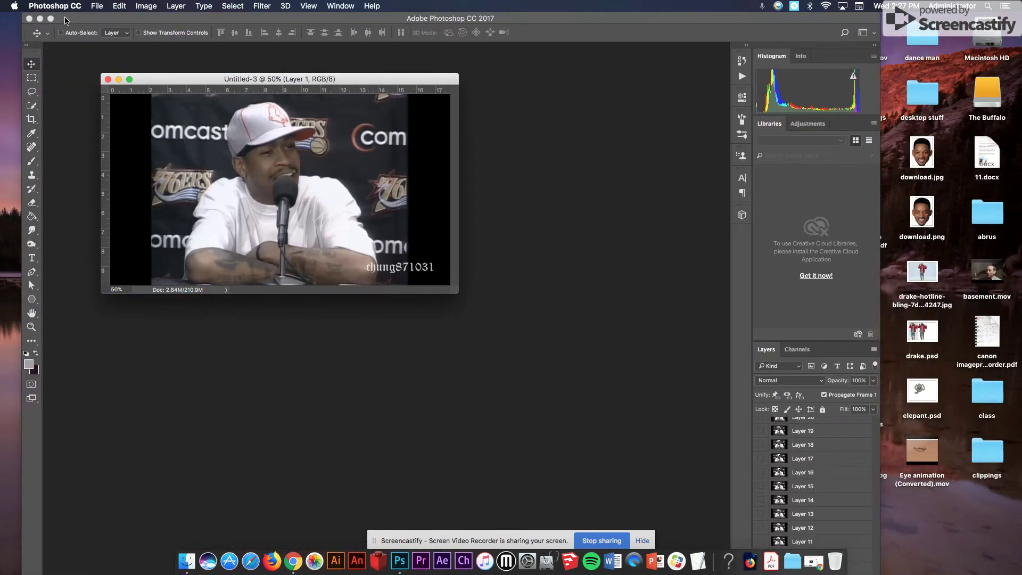
click(340, 6)
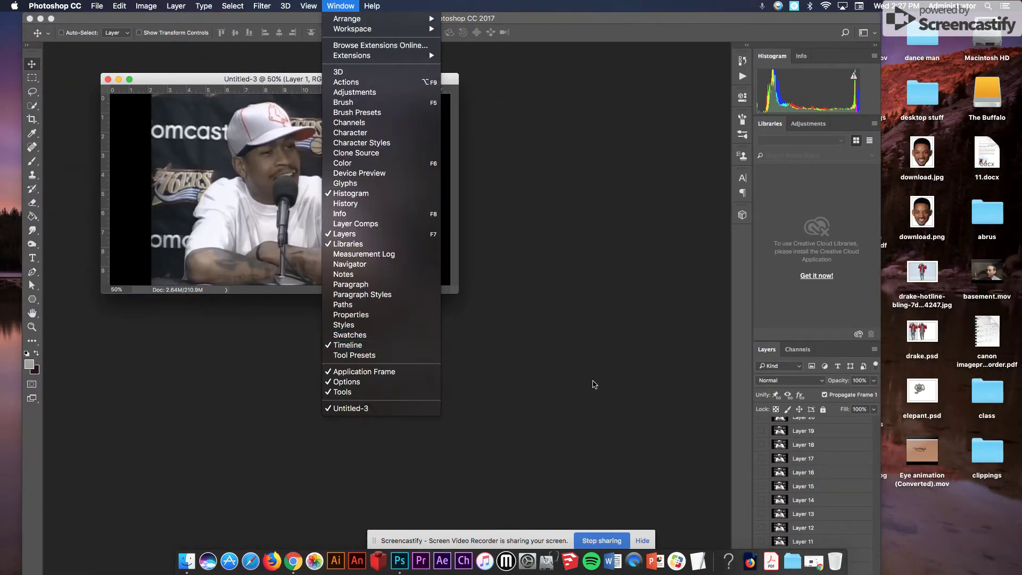
click(452, 350)
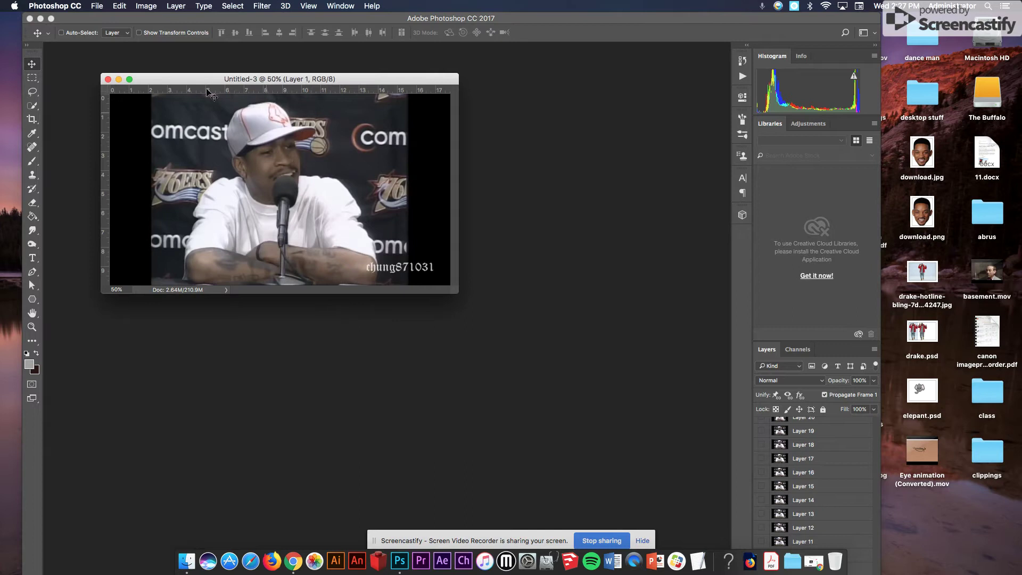
click(51, 18)
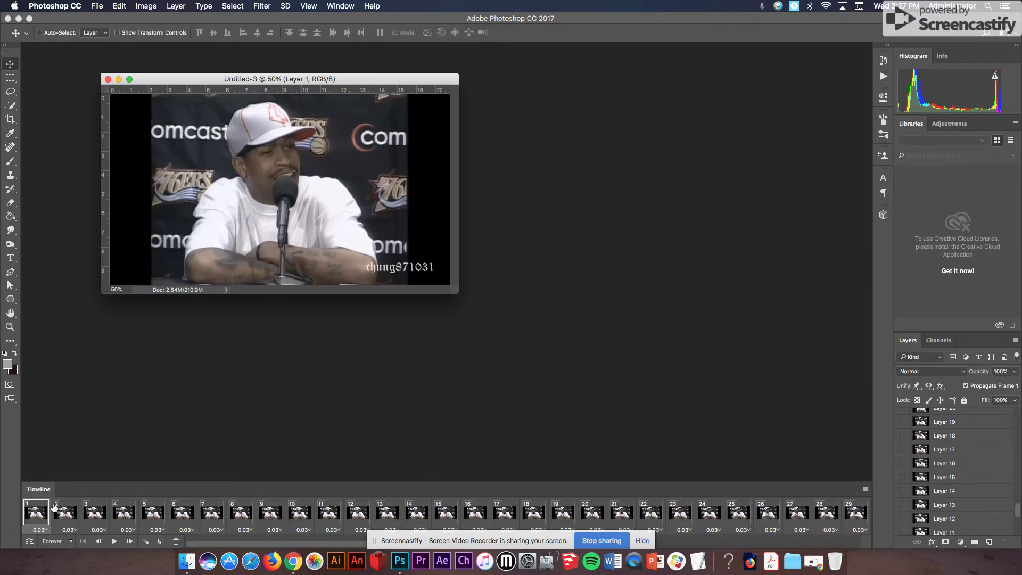
Convert the frame animation to a video timeline and turn off the application frame.
click(866, 490)
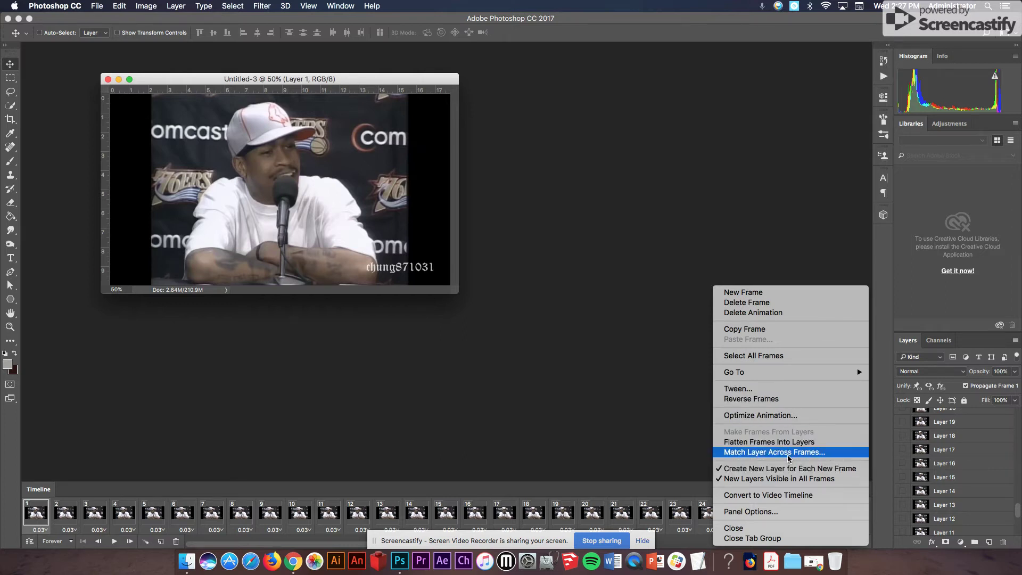
click(768, 497)
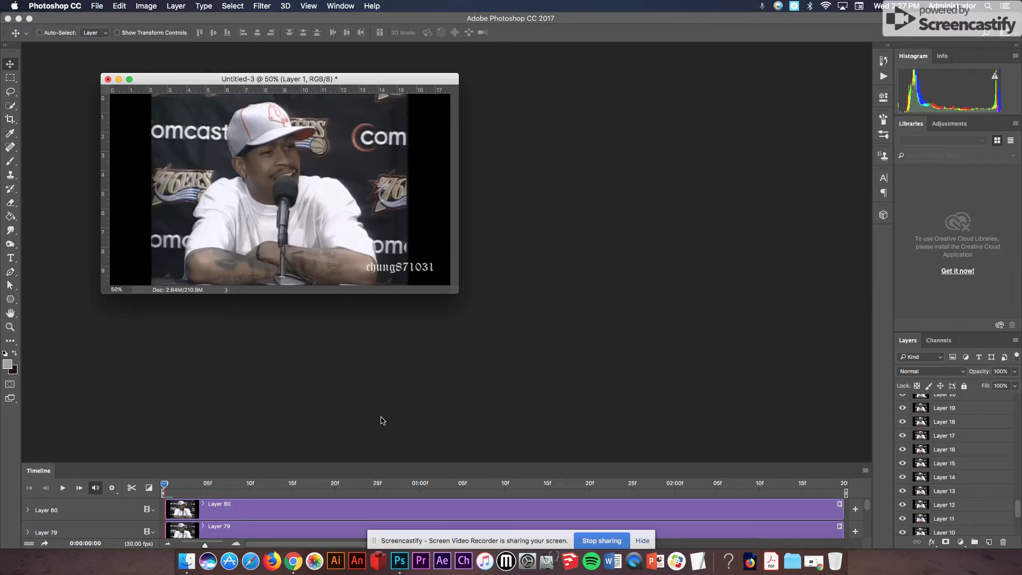
click(343, 6)
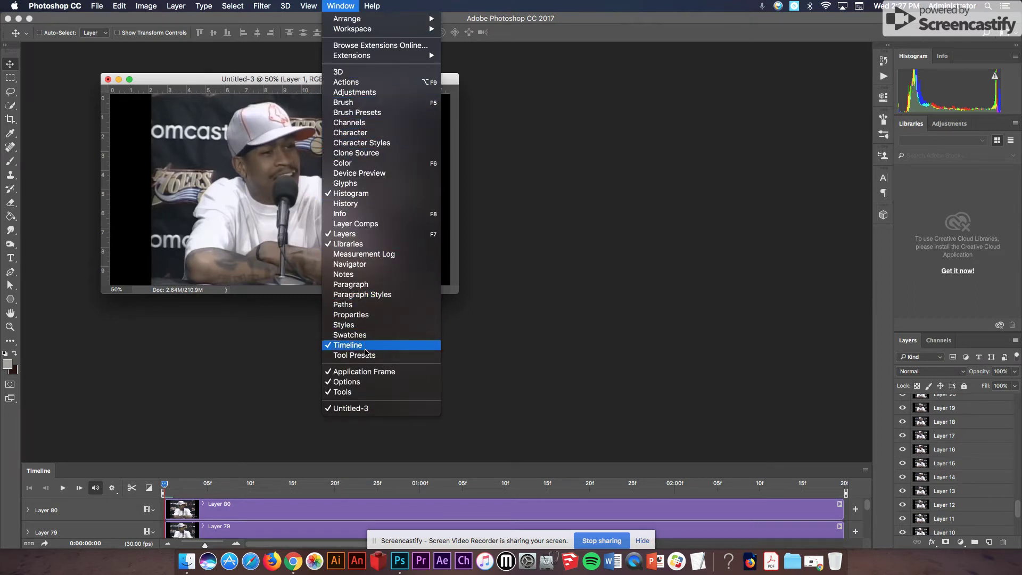
click(371, 372)
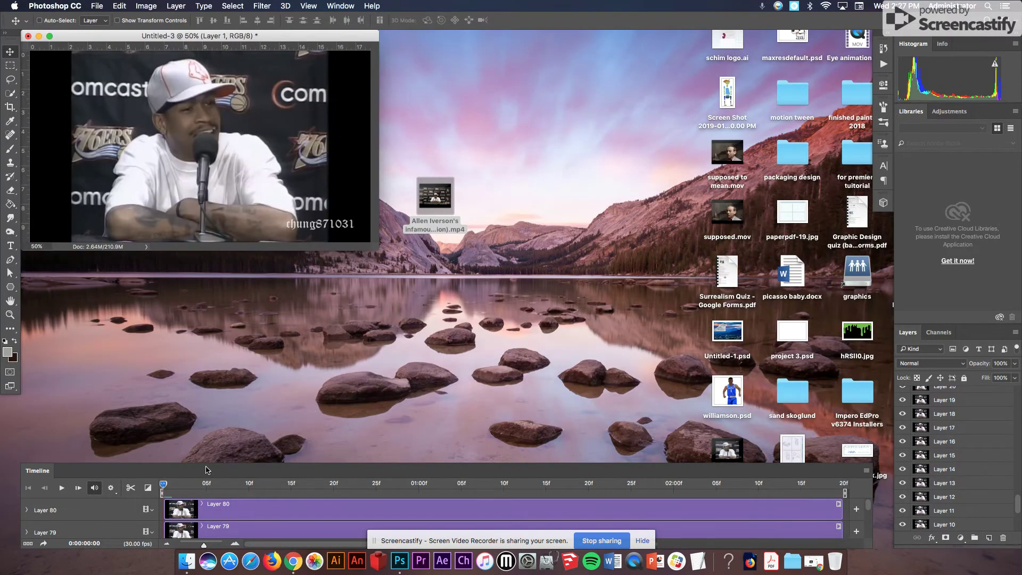
Make the Timeline panel taller to show more layer tracks, and play back the animation, stopping at 0:00:01:22.
drag(204, 463, 214, 304)
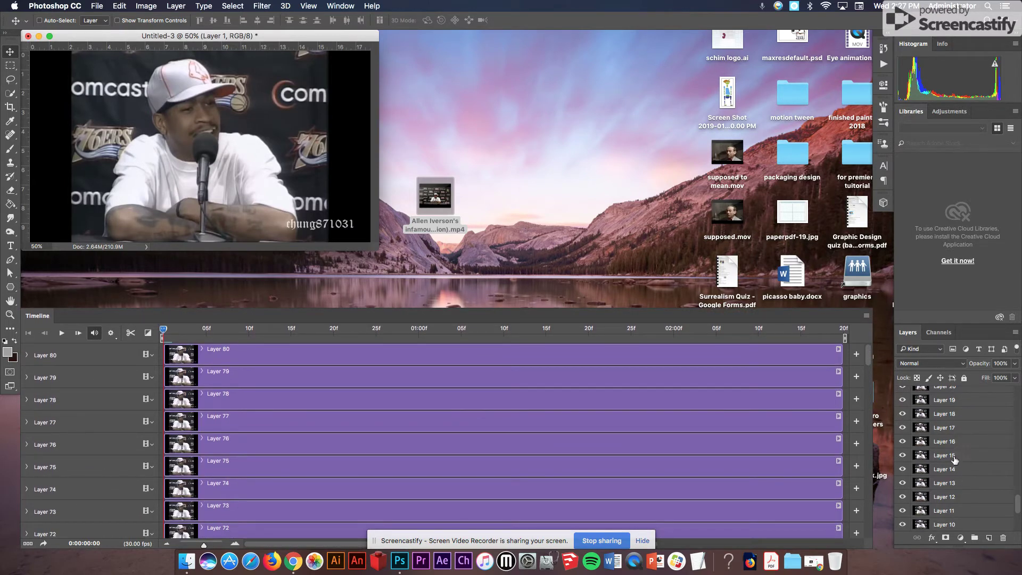
click(62, 333)
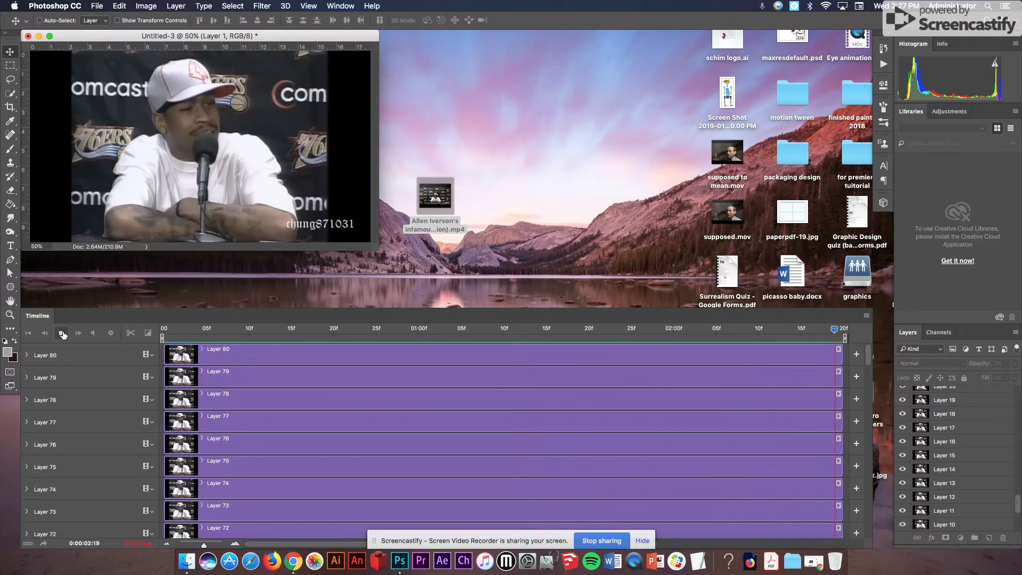
click(62, 334)
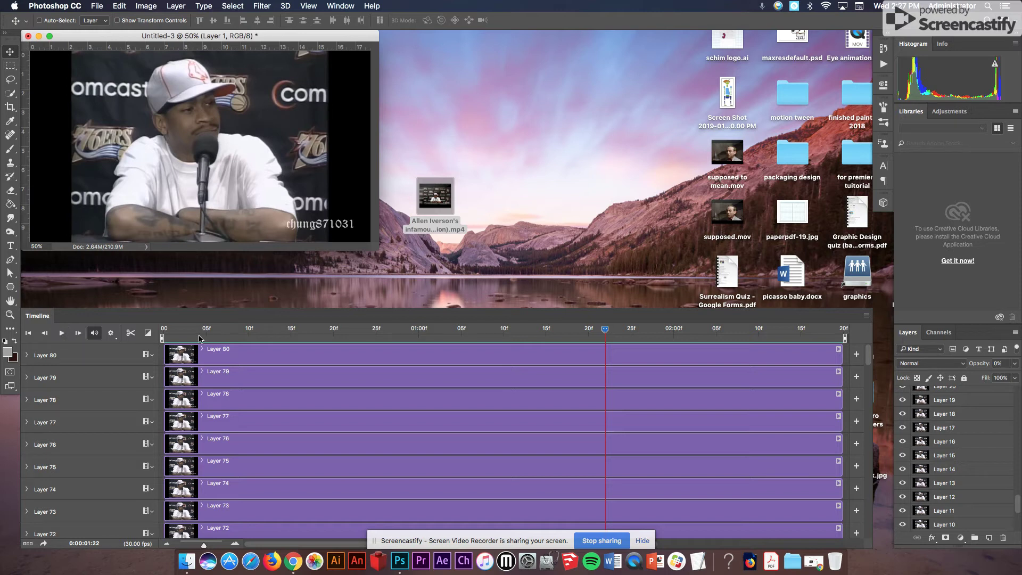
Add a new blank video layer above Layer 80 at the playhead.
click(99, 355)
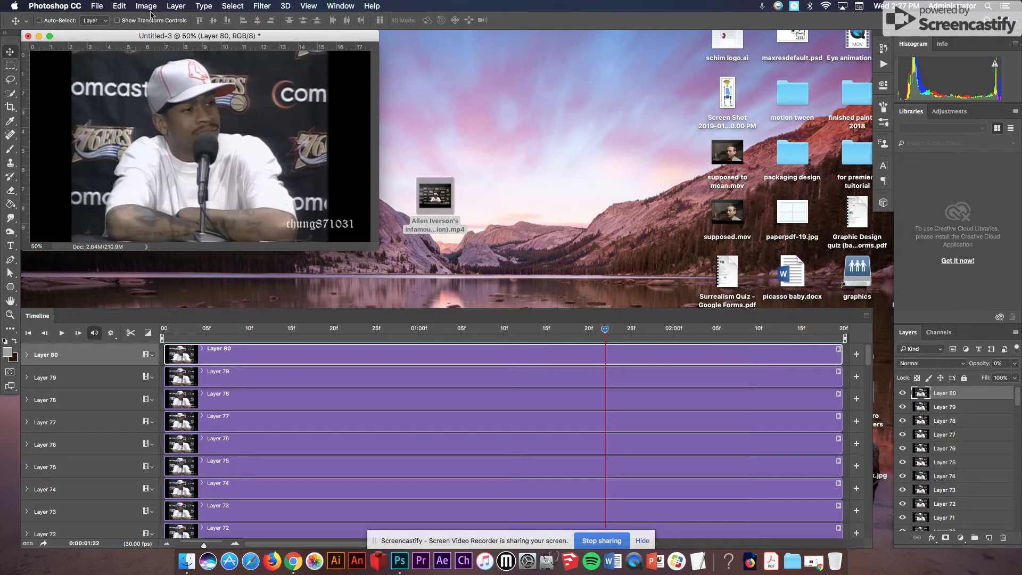
click(182, 6)
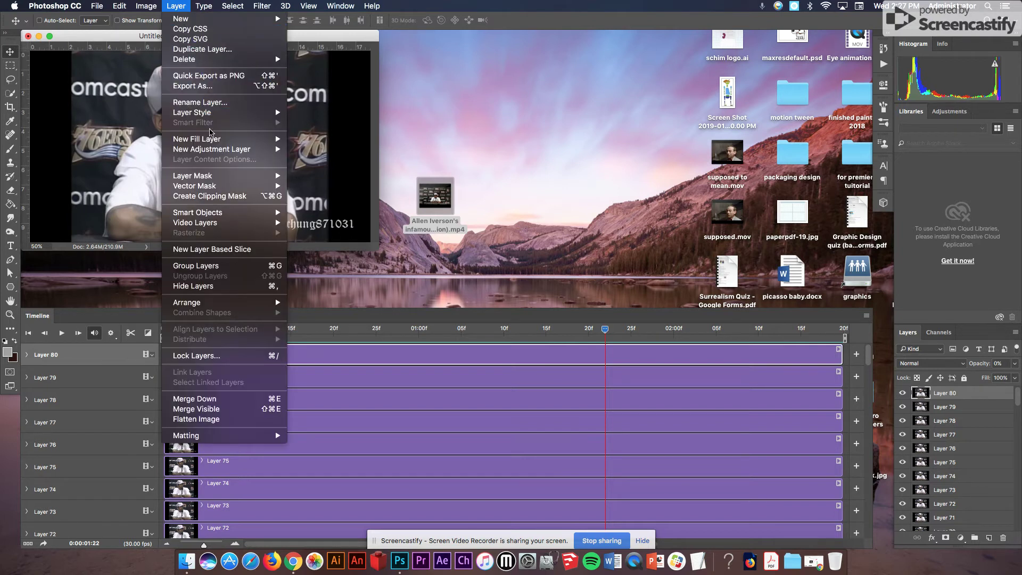
mouse_move(212, 227)
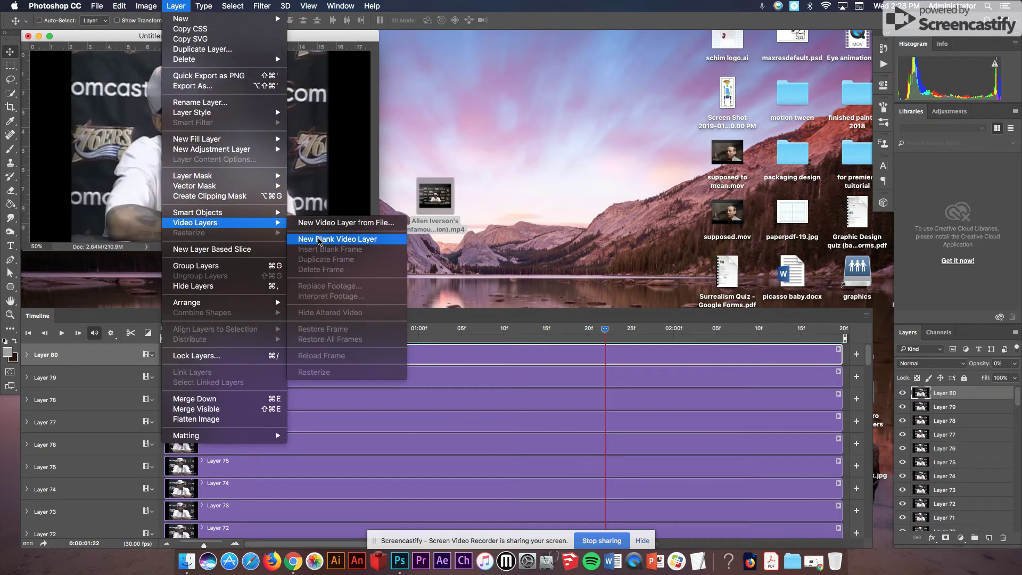
click(319, 240)
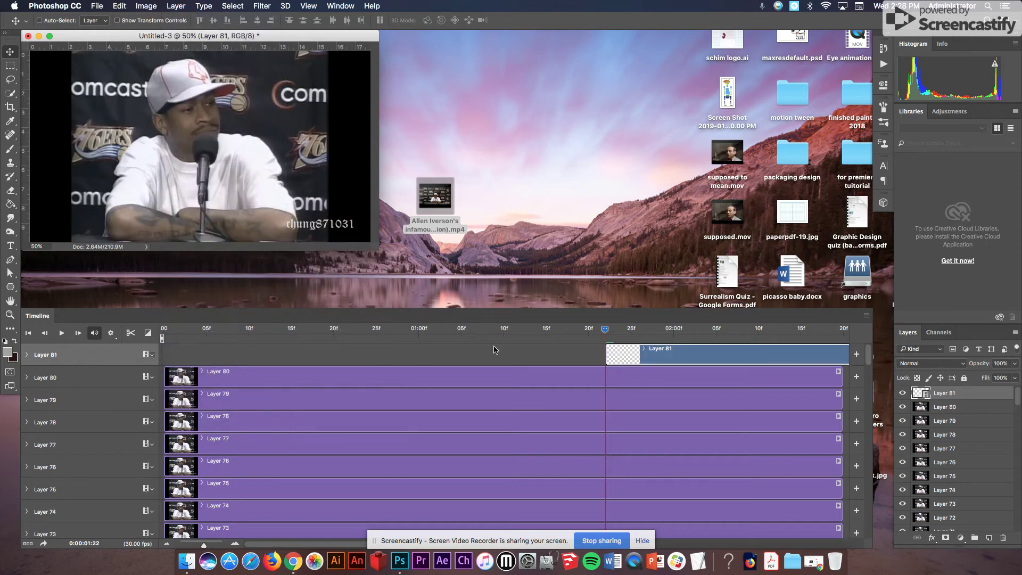
Move the Layer 81 clip to the start of the timeline so it lines up with the layer clips below.
drag(654, 361, 195, 361)
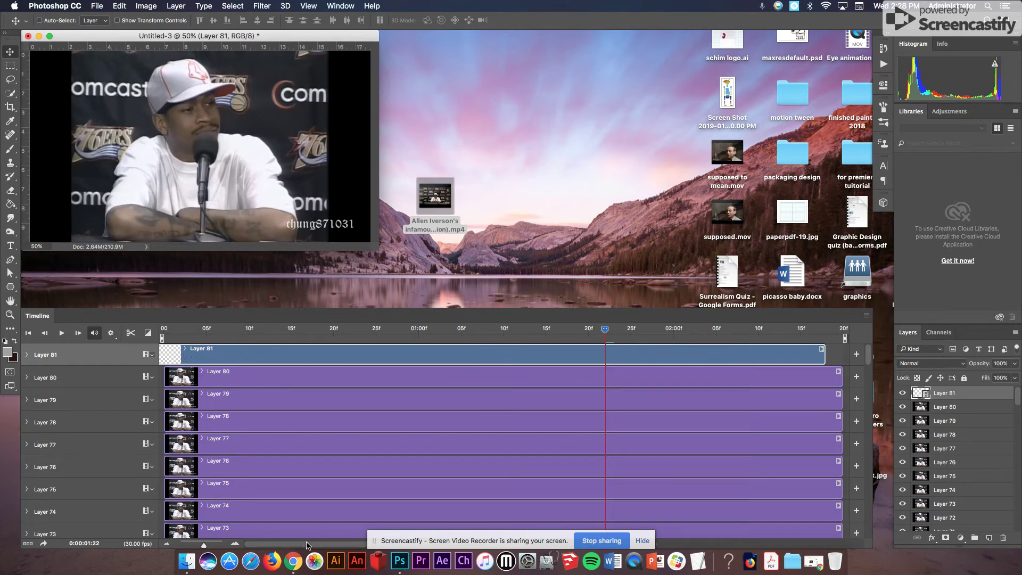
drag(180, 349, 161, 337)
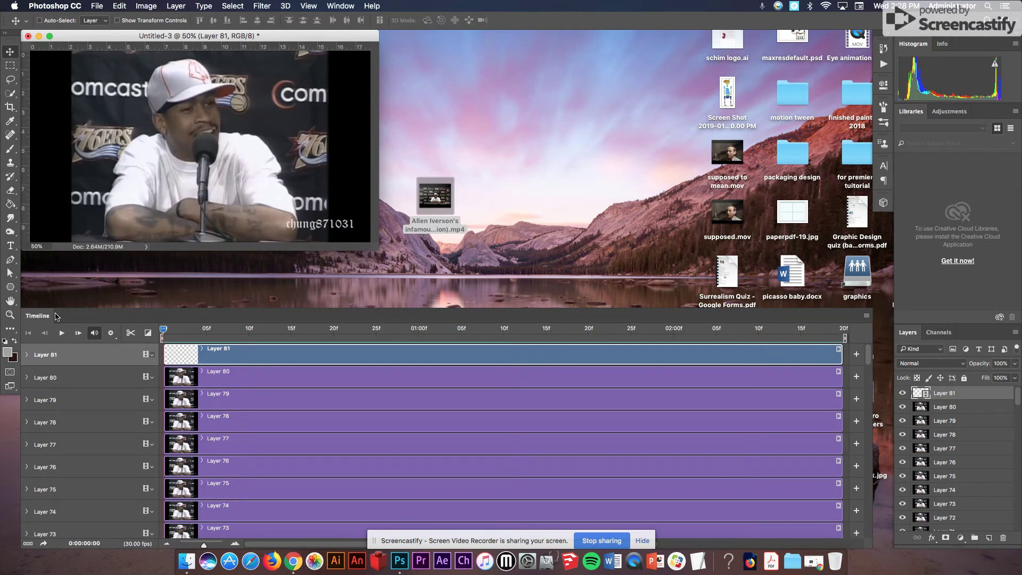
Undock the Timeline panel as a floating window, make it taller, and place it beside the document window.
drag(48, 318, 419, 61)
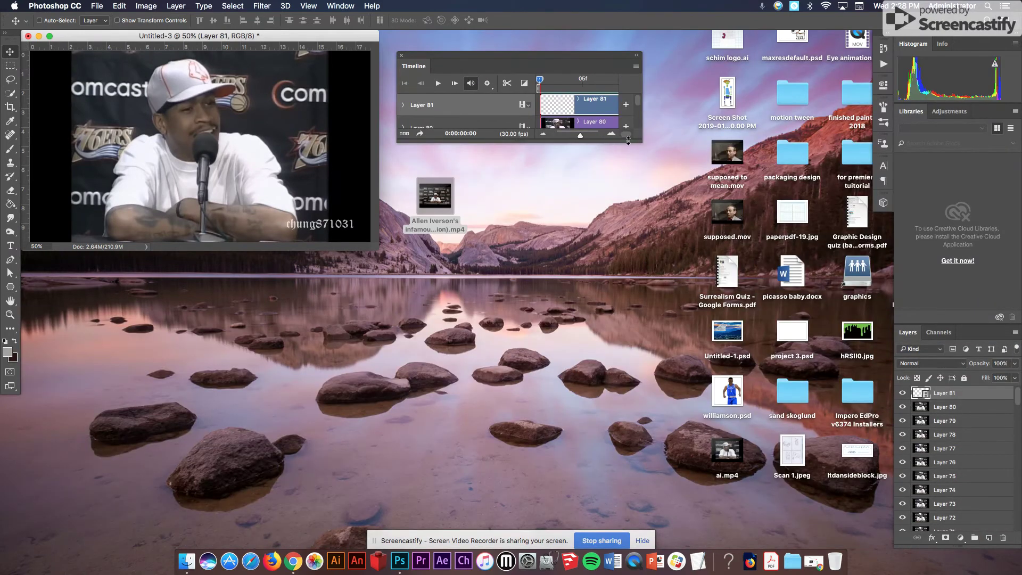
drag(636, 142, 646, 292)
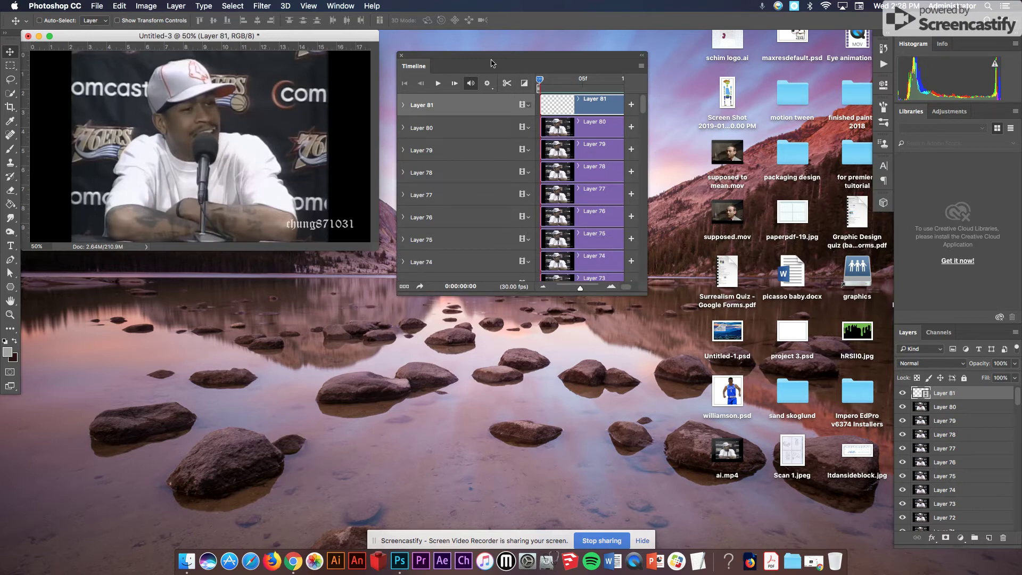
drag(556, 55, 711, 75)
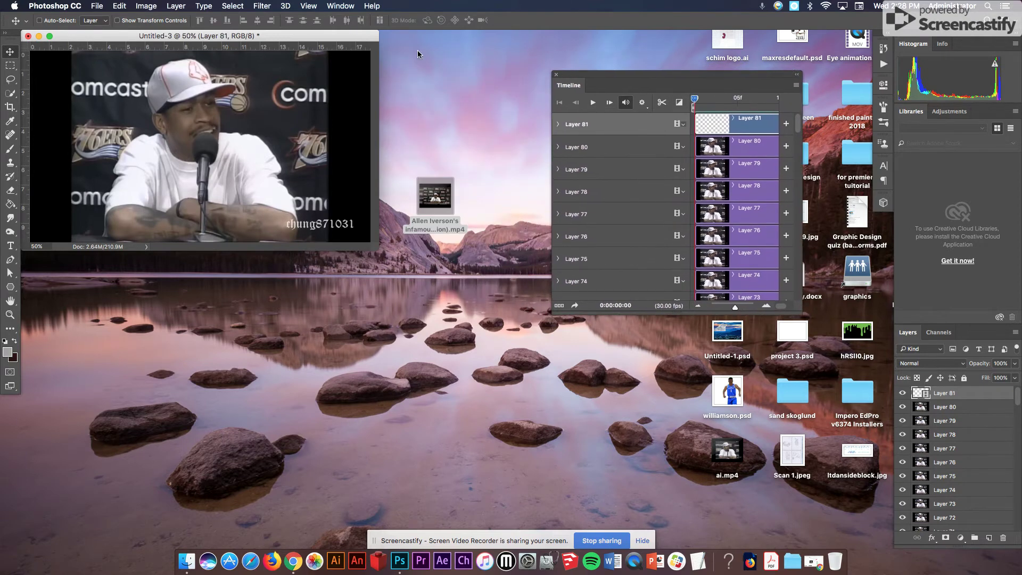
Enlarge the document window, fit the image on screen, and move the floating Timeline panel away from the face.
drag(377, 249, 556, 475)
click(308, 6)
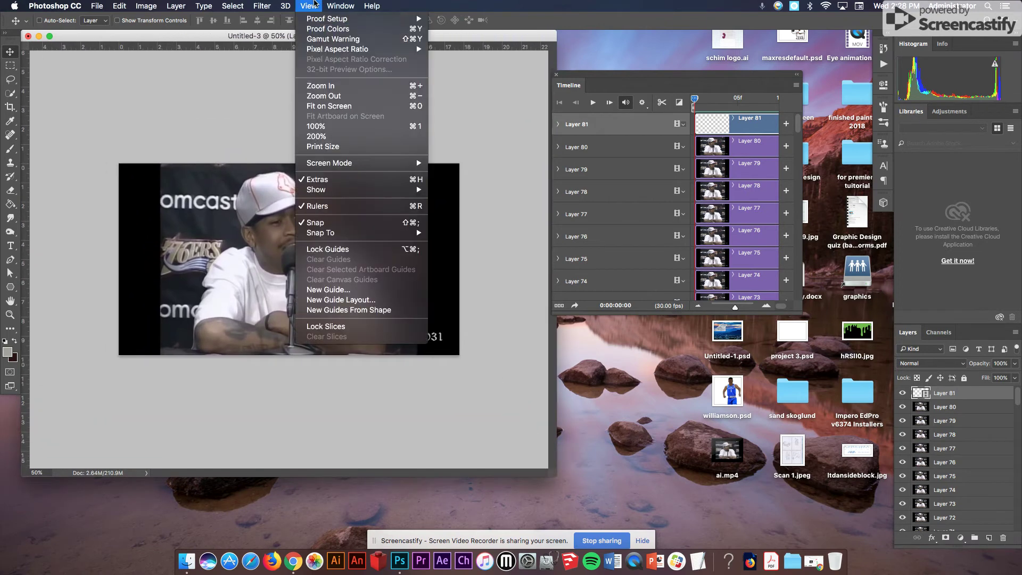
click(329, 106)
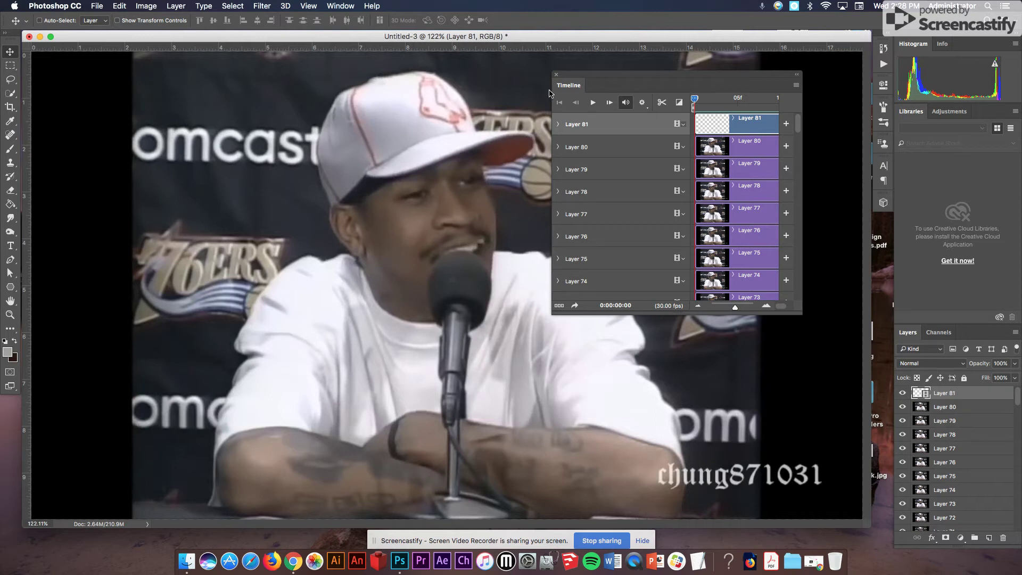
drag(576, 79, 683, 76)
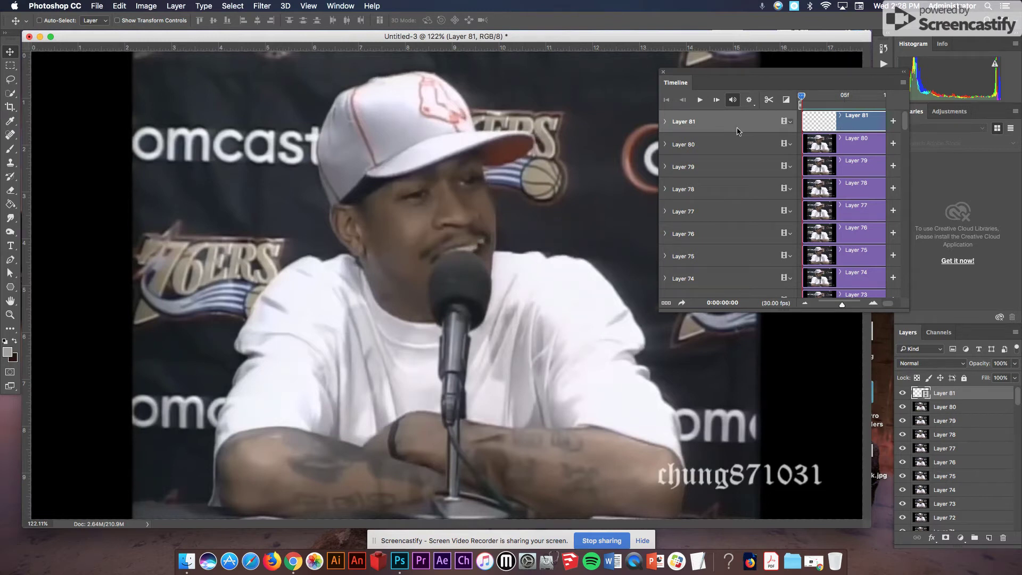
Choose the Brush tool, set its size to 5 px, and reset the foreground and background colours to black and white.
click(9, 149)
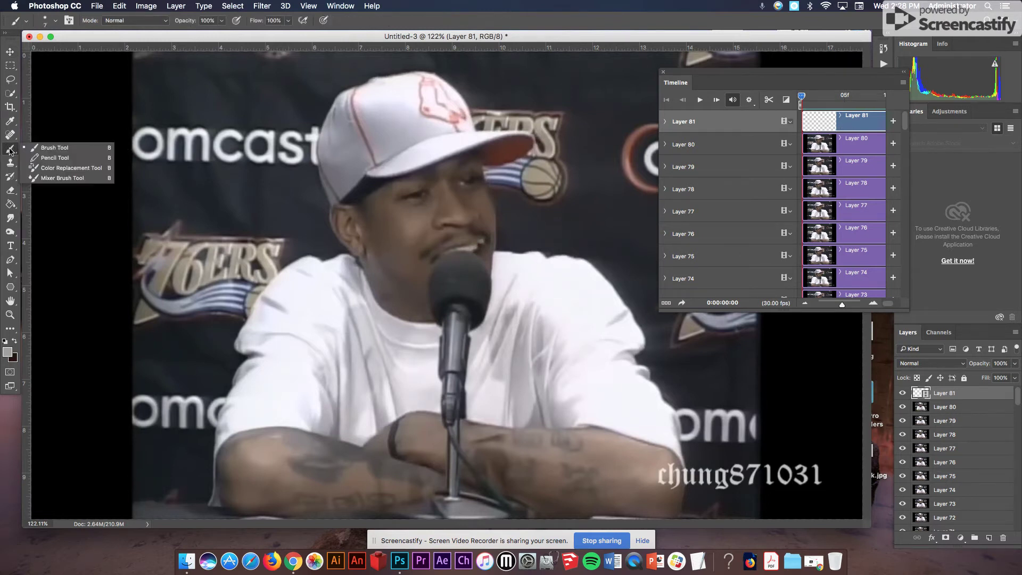
click(51, 150)
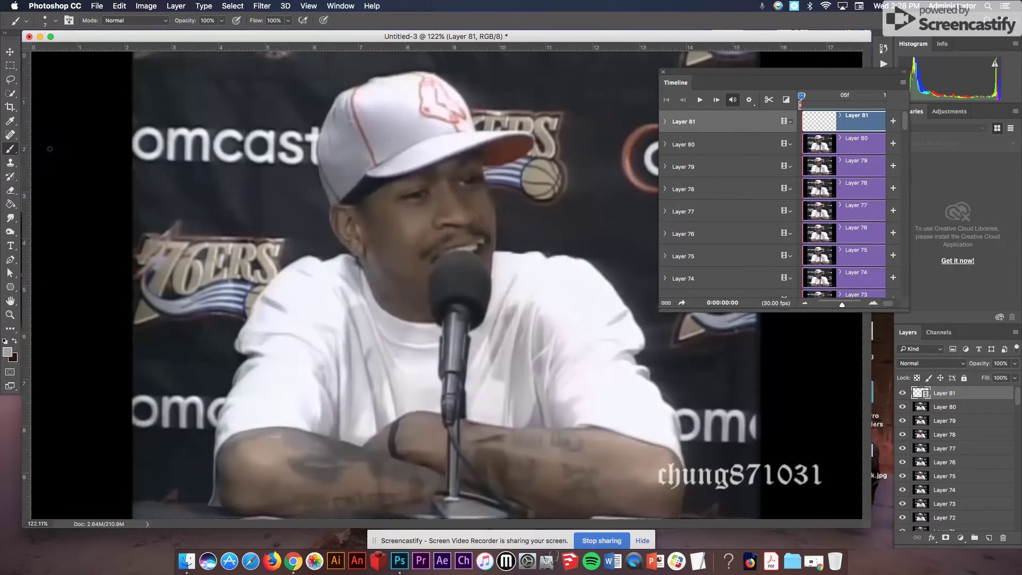
click(13, 342)
click(56, 21)
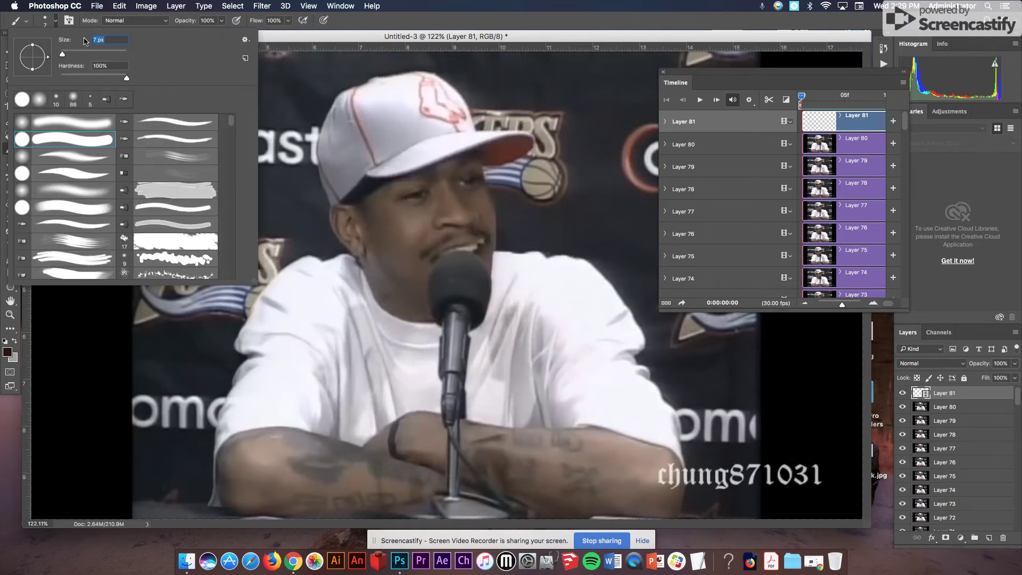
text(5)
key(Return)
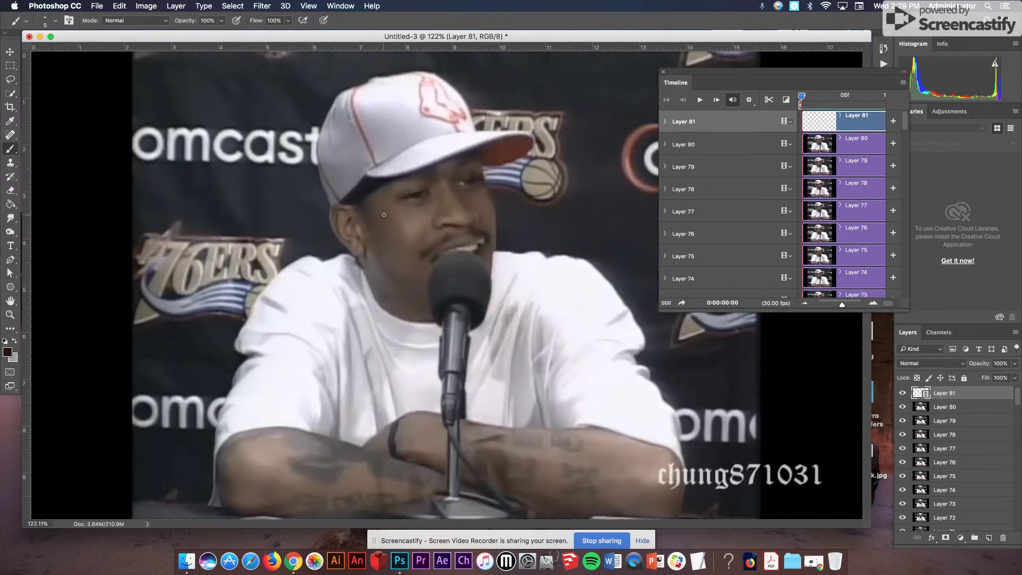
click(410, 177)
click(6, 341)
Trace the near eye, eyebrow crease, nose, temple and ear on Layer 81 with a 3 px black brush.
drag(344, 175, 440, 224)
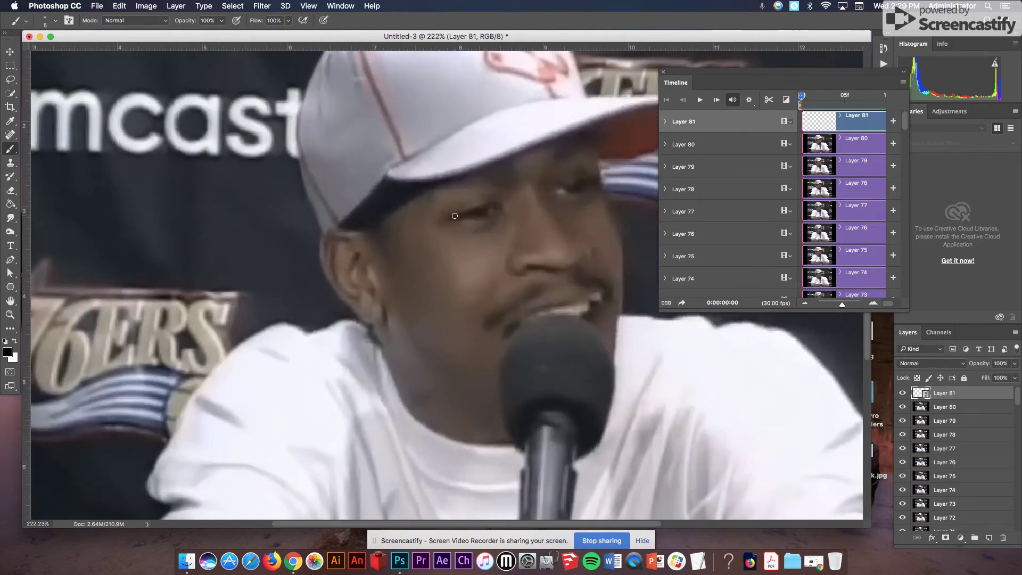
mouse_move(469, 210)
mouse_down()
mouse_move(491, 200)
mouse_move(484, 215)
mouse_move(467, 213)
mouse_move(495, 219)
mouse_move(479, 231)
mouse_move(518, 276)
mouse_move(590, 257)
mouse_move(542, 188)
mouse_move(511, 170)
mouse_move(489, 183)
mouse_up()
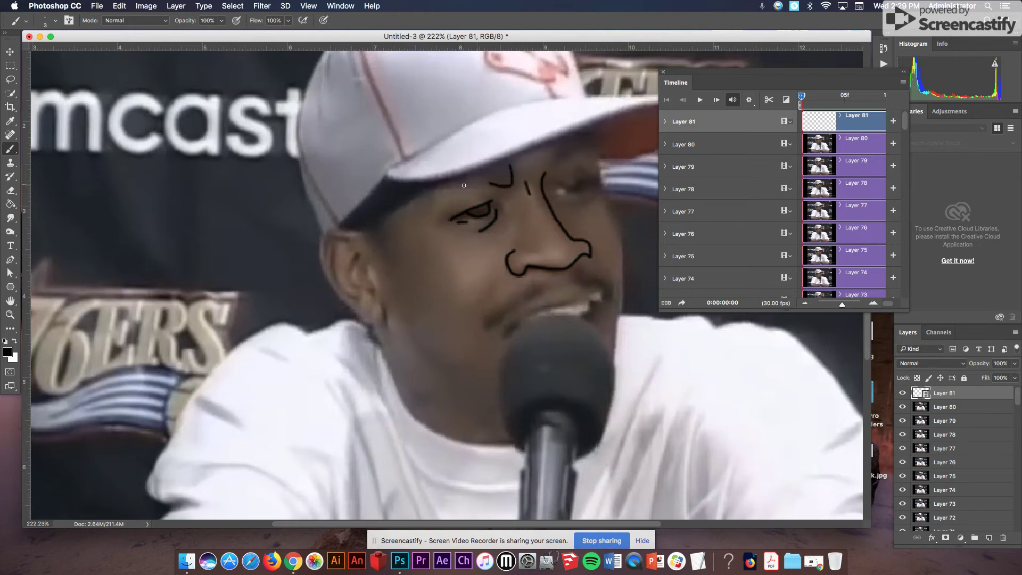
drag(416, 195, 380, 223)
drag(387, 269, 350, 231)
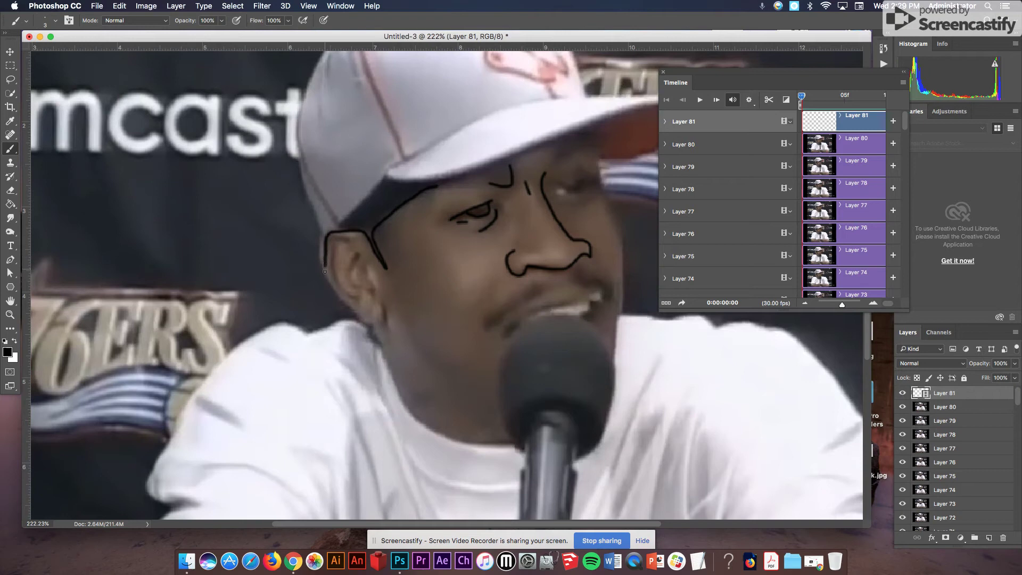
mouse_move(337, 296)
mouse_down()
mouse_move(378, 324)
mouse_move(384, 308)
mouse_move(335, 279)
mouse_move(337, 238)
mouse_move(354, 242)
mouse_move(352, 281)
mouse_move(369, 295)
mouse_up()
drag(362, 261, 371, 280)
Outline the underside and front of the cap brim and the back edge of the cap in black.
mouse_move(343, 225)
mouse_down()
mouse_move(385, 178)
mouse_move(444, 180)
mouse_move(560, 129)
mouse_up()
drag(455, 133, 386, 174)
mouse_move(340, 224)
mouse_down()
mouse_move(297, 124)
mouse_move(323, 232)
mouse_up()
Draw the neck and jaw lines and outline the microphone head with its lower collar.
drag(373, 326, 392, 363)
mouse_move(386, 314)
mouse_down()
mouse_move(393, 341)
mouse_move(446, 389)
mouse_up()
mouse_move(510, 431)
mouse_down()
mouse_move(499, 379)
mouse_move(507, 340)
mouse_move(562, 317)
mouse_move(590, 329)
mouse_move(609, 357)
mouse_move(601, 438)
mouse_up()
mouse_move(545, 401)
mouse_down()
mouse_move(514, 429)
mouse_move(525, 452)
mouse_up()
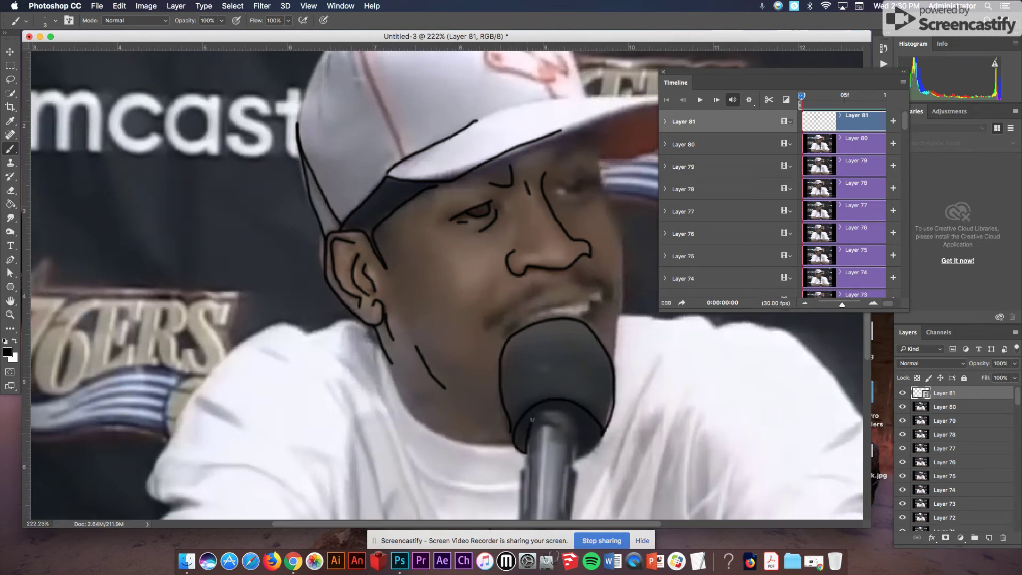
drag(553, 411, 576, 423)
drag(574, 459, 602, 439)
Trace the upper lip, both halves of the moustache and the chin edge beside the microphone.
mouse_move(505, 340)
mouse_down()
mouse_move(547, 307)
mouse_move(585, 301)
mouse_up()
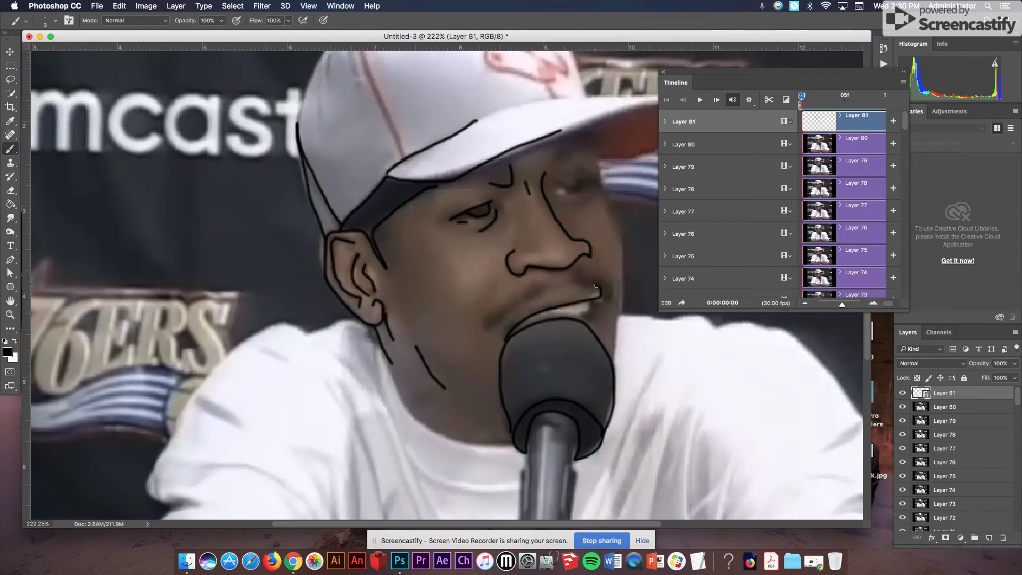
mouse_move(575, 271)
mouse_down()
mouse_move(610, 289)
mouse_move(606, 300)
mouse_up()
mouse_move(523, 298)
mouse_down()
mouse_move(483, 334)
mouse_move(481, 319)
mouse_move(542, 283)
mouse_up()
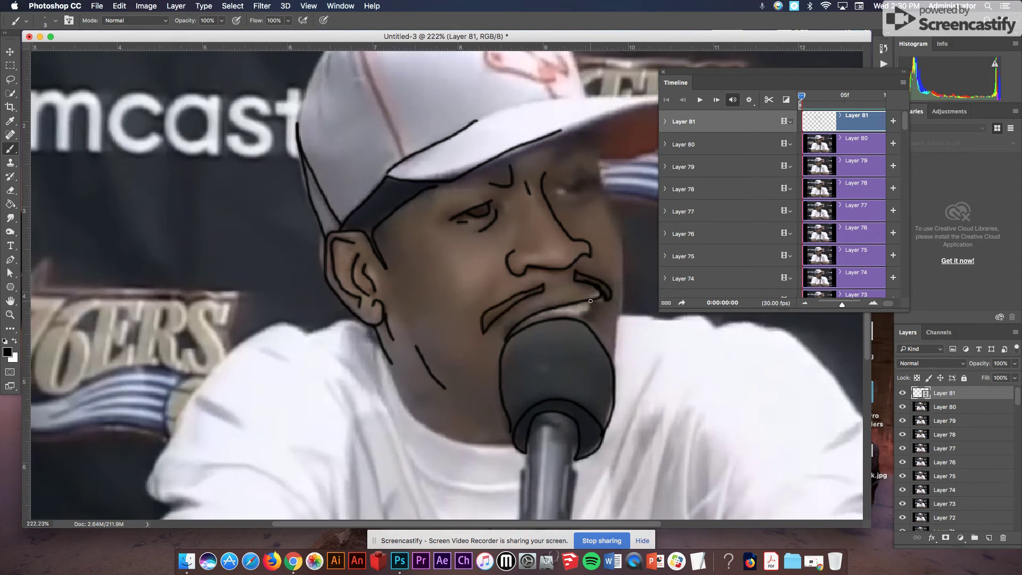
mouse_move(590, 318)
mouse_down()
mouse_move(598, 311)
mouse_move(616, 336)
mouse_move(612, 362)
mouse_up()
Trace the far eye, both eyebrows, the far cheek contour and the underside of the cap brim.
drag(516, 252, 378, 352)
drag(416, 290, 452, 282)
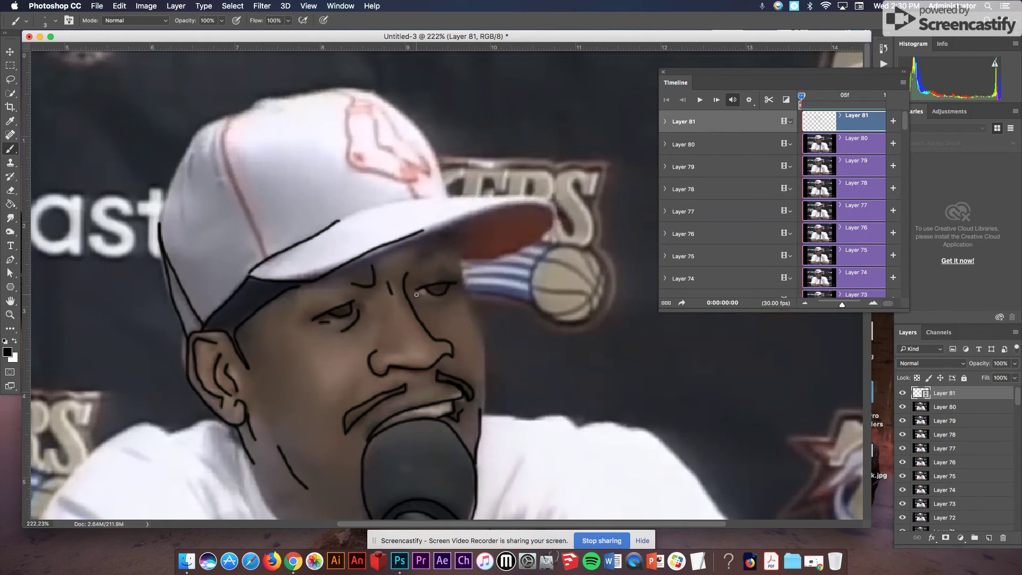
mouse_move(429, 297)
mouse_down()
mouse_move(460, 289)
mouse_move(435, 304)
mouse_move(461, 292)
mouse_move(479, 404)
mouse_up()
mouse_move(461, 288)
mouse_down()
mouse_move(458, 252)
mouse_move(435, 234)
mouse_move(344, 265)
mouse_up()
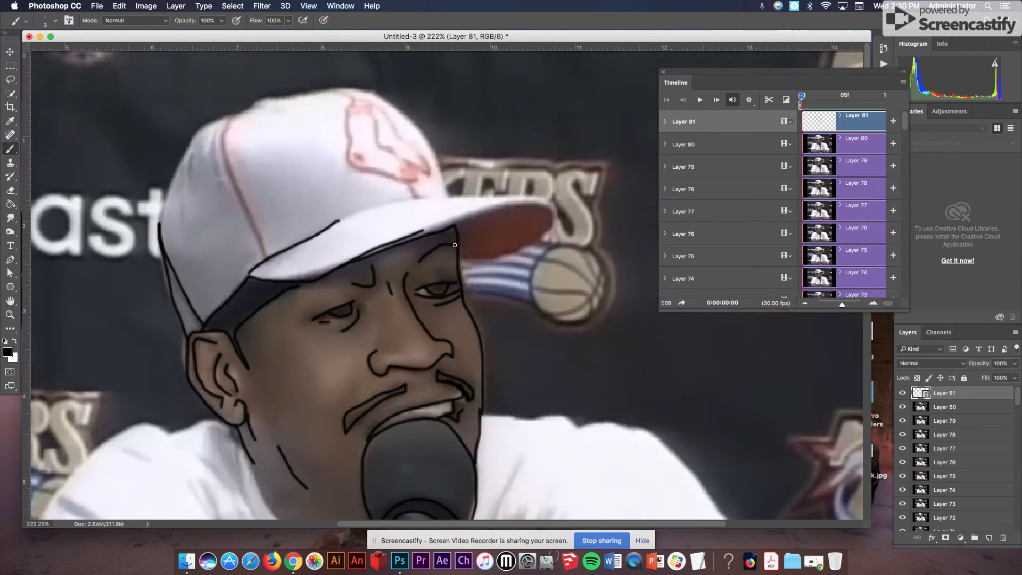
drag(418, 261, 448, 236)
drag(363, 272, 318, 281)
mouse_move(461, 258)
mouse_down()
mouse_move(520, 250)
mouse_move(544, 229)
mouse_move(546, 207)
mouse_move(493, 207)
mouse_move(449, 226)
mouse_up()
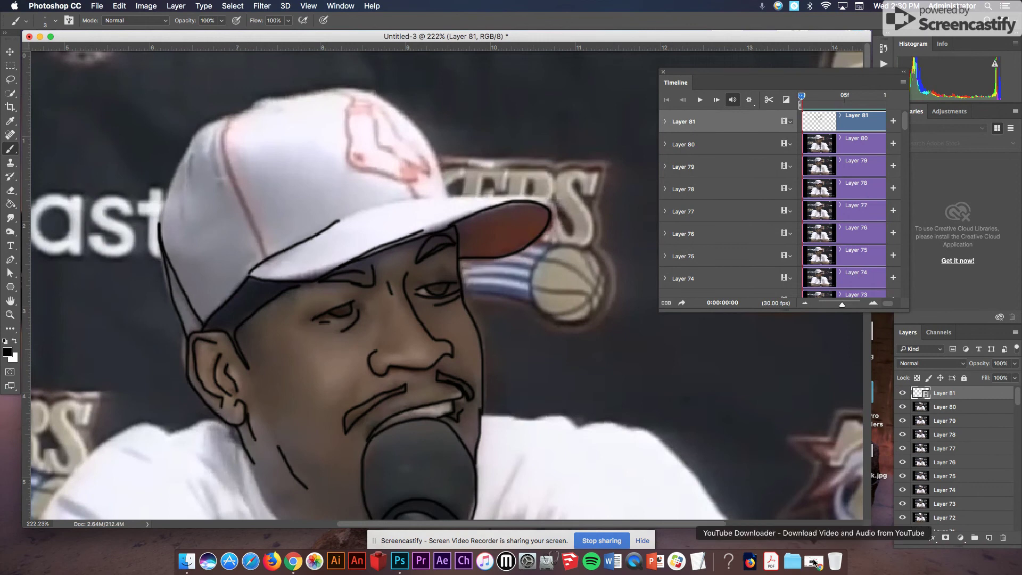
click(814, 561)
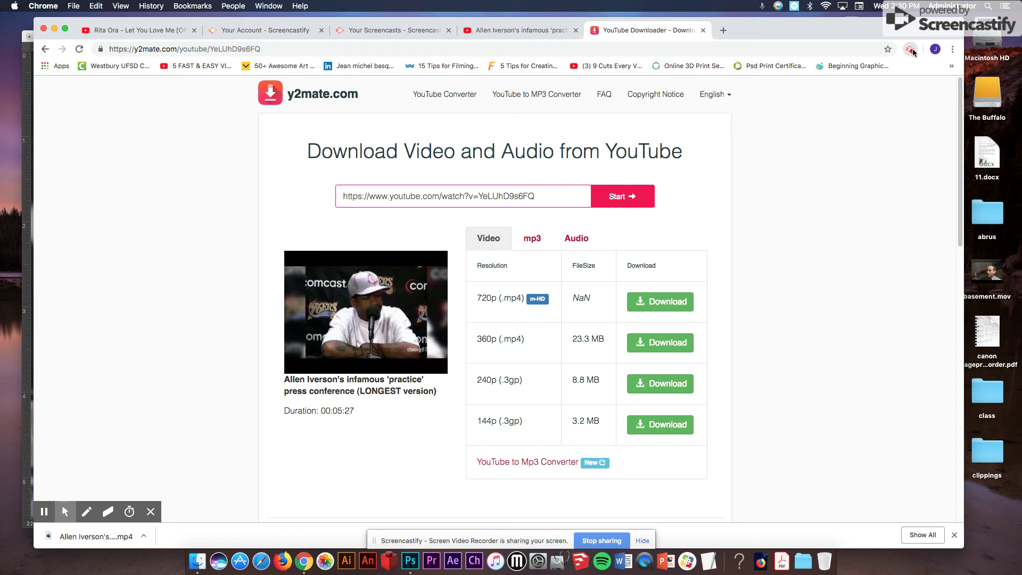
click(910, 50)
click(842, 162)
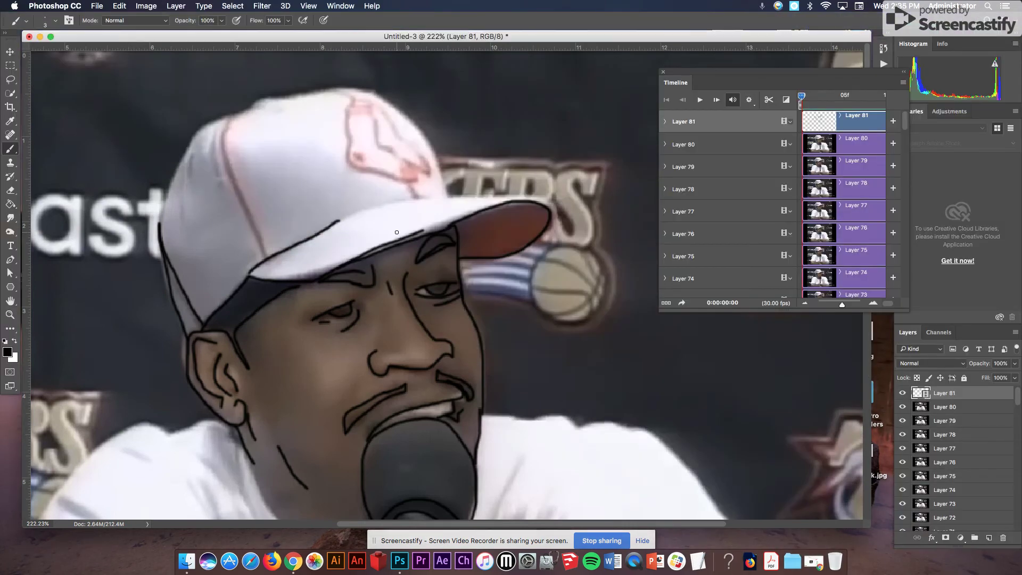
Trace the upper edge of the brim, the cap's crown and seam lines, and the sock-shaped logo.
mouse_move(355, 214)
mouse_down()
mouse_move(430, 198)
mouse_move(546, 201)
mouse_up()
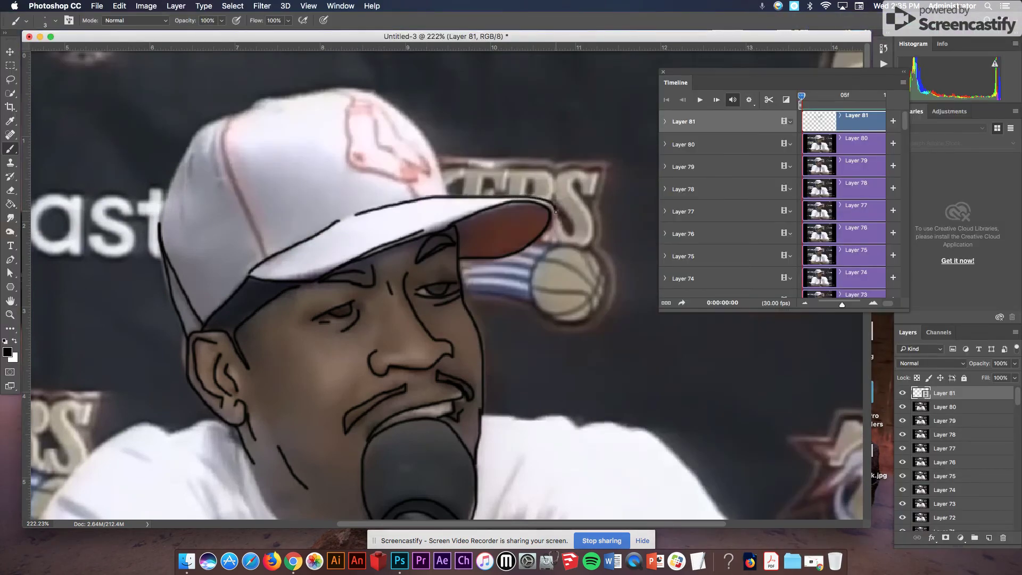
mouse_move(443, 183)
mouse_down()
mouse_move(419, 128)
mouse_move(380, 97)
mouse_move(264, 99)
mouse_move(236, 115)
mouse_move(226, 140)
mouse_move(265, 257)
mouse_up()
mouse_move(160, 227)
mouse_down()
mouse_move(194, 139)
mouse_move(237, 115)
mouse_move(218, 134)
mouse_move(218, 170)
mouse_move(186, 198)
mouse_up()
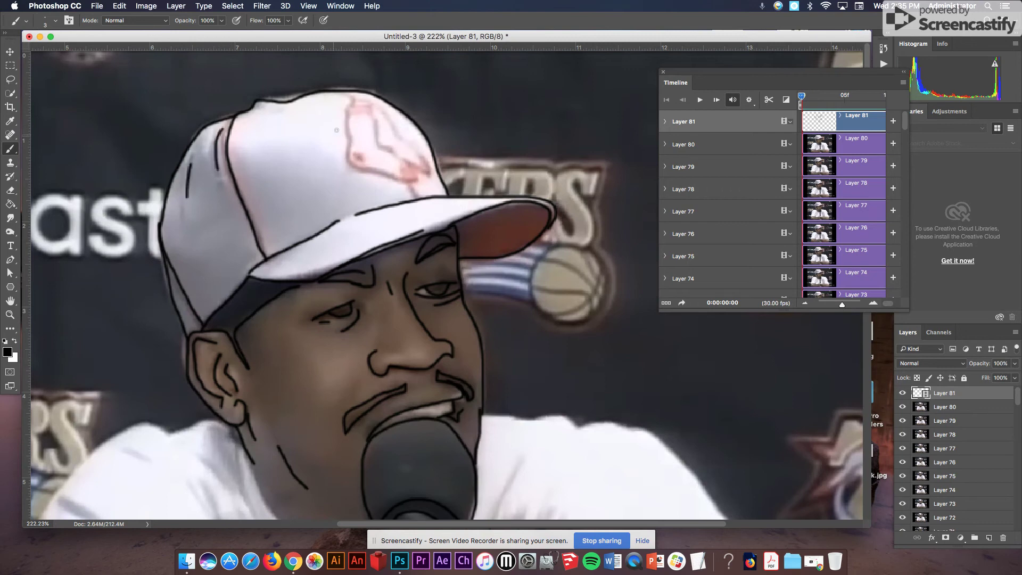
mouse_move(351, 106)
mouse_down()
mouse_move(349, 163)
mouse_move(411, 181)
mouse_move(417, 166)
mouse_move(386, 151)
mouse_move(371, 109)
mouse_up()
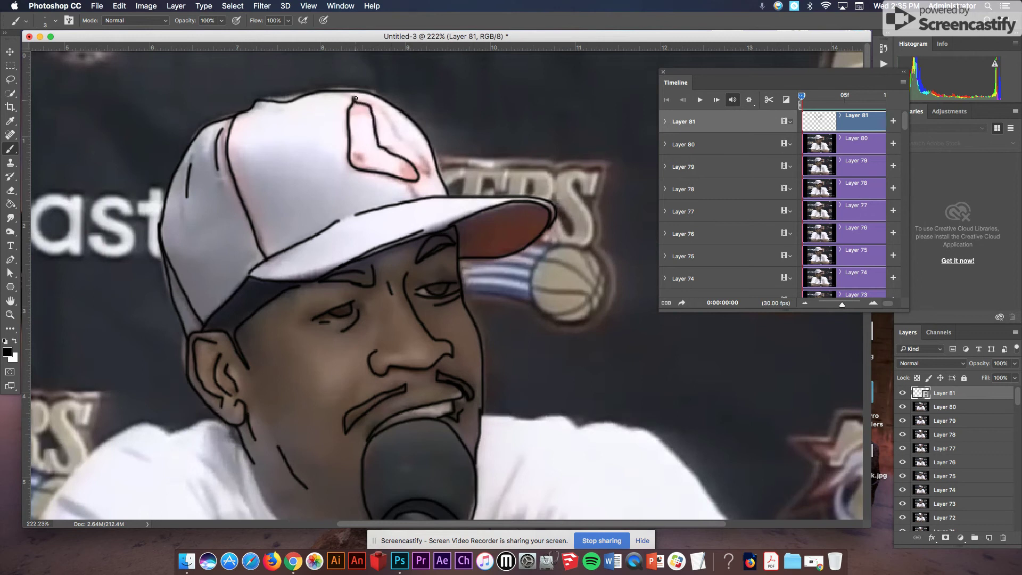
mouse_move(358, 153)
mouse_down()
mouse_move(371, 167)
mouse_move(405, 164)
mouse_up()
Draw the neckline along the shirt collar from below the ear to the microphone.
drag(246, 451, 280, 513)
drag(319, 456, 333, 264)
mouse_move(301, 335)
mouse_down()
mouse_move(347, 357)
mouse_move(389, 357)
mouse_up()
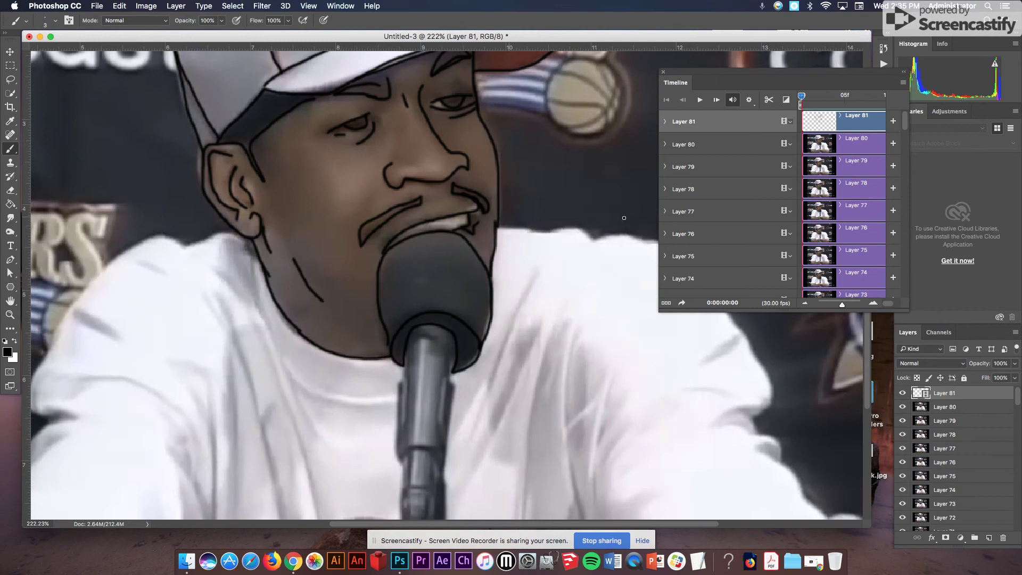
Draw the shoulder line, the chest folds and the outer sleeve edge on the microphone's far side of the shirt.
mouse_move(503, 228)
mouse_down()
mouse_move(570, 244)
mouse_move(650, 244)
mouse_up()
mouse_move(543, 270)
mouse_down()
mouse_move(502, 343)
mouse_move(483, 435)
mouse_up()
drag(554, 310, 531, 386)
drag(571, 332, 572, 441)
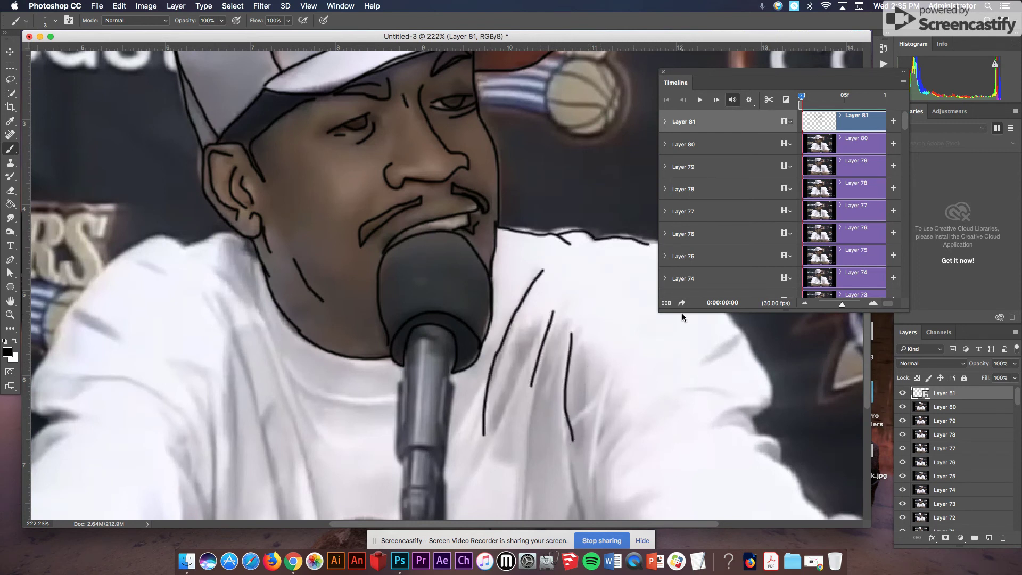
mouse_move(733, 320)
mouse_down()
mouse_move(763, 371)
mouse_move(747, 417)
mouse_up()
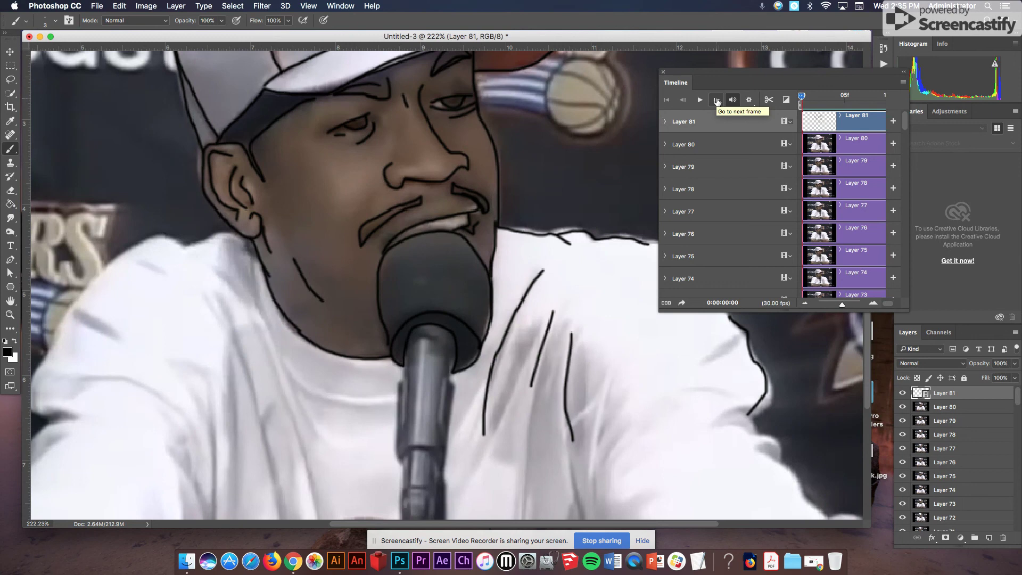
Check the next frame, return to frame 0:00:00:00, and copy the entire line drawing on Layer 81.
click(717, 100)
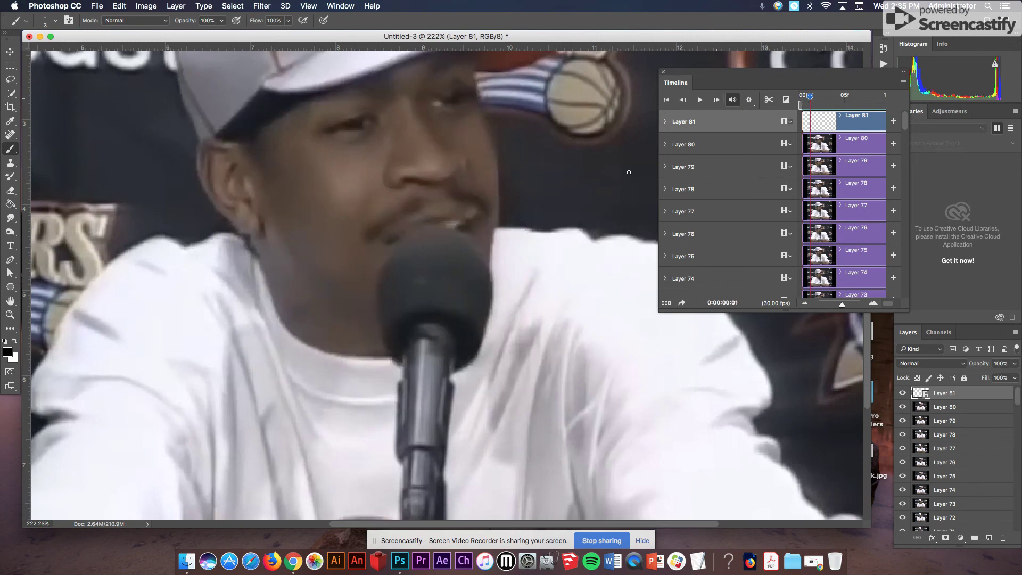
drag(810, 102, 802, 100)
click(227, 4)
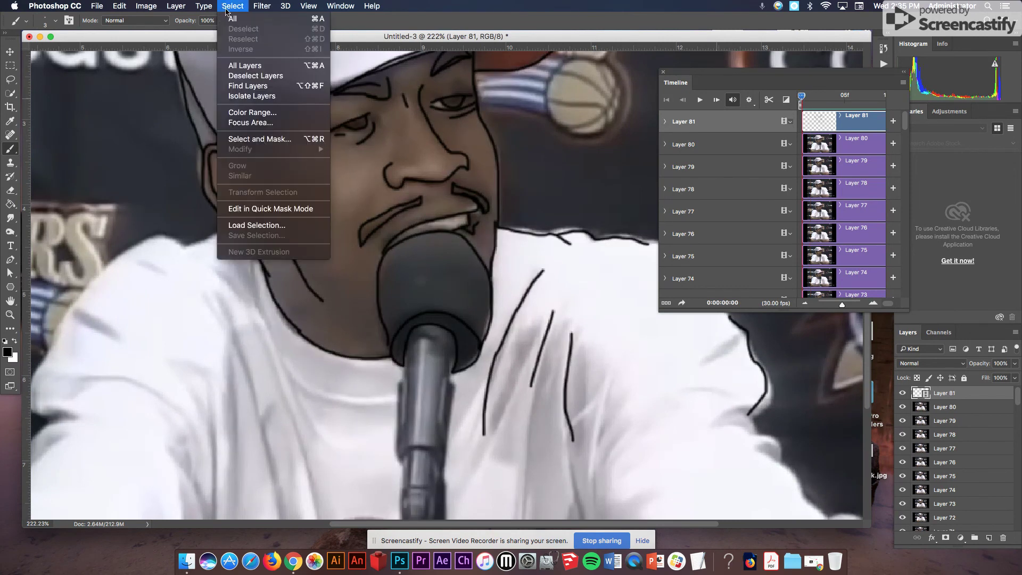
click(229, 18)
click(116, 4)
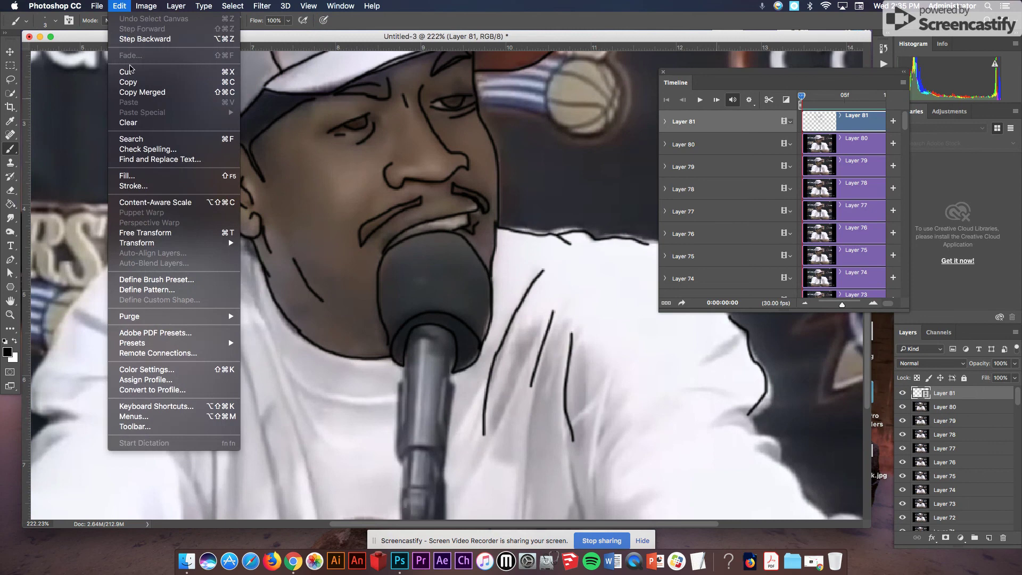
click(131, 84)
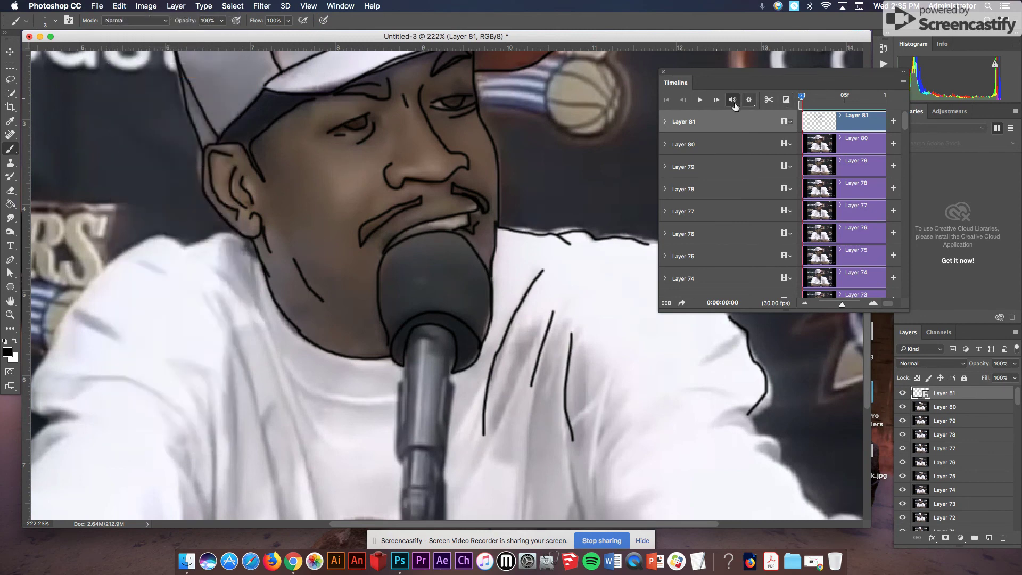
Paste the copied line drawing in place on frame 0:00:00:01 of Layer 81 and compare it with the neighbouring frame.
click(717, 101)
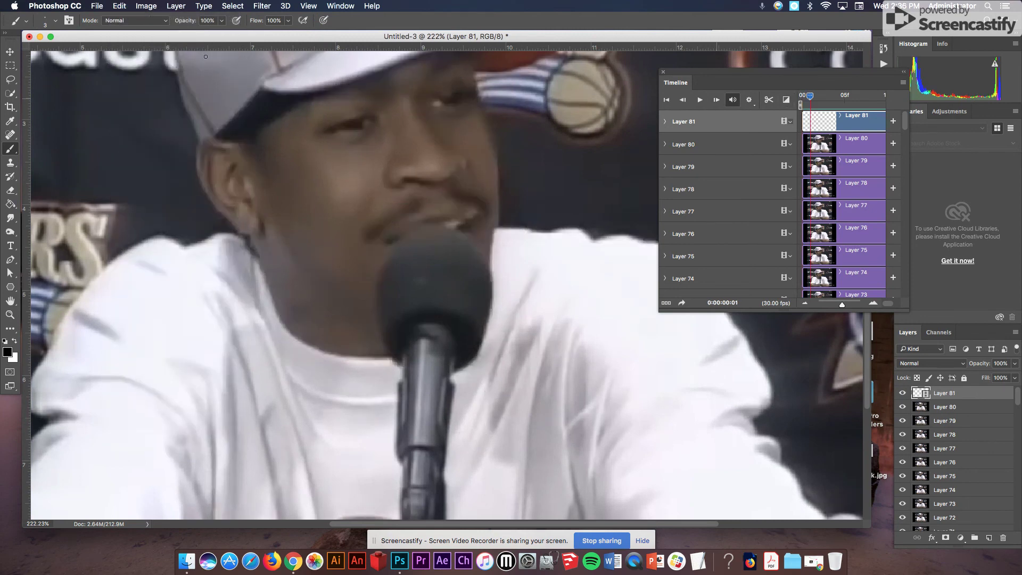
click(120, 5)
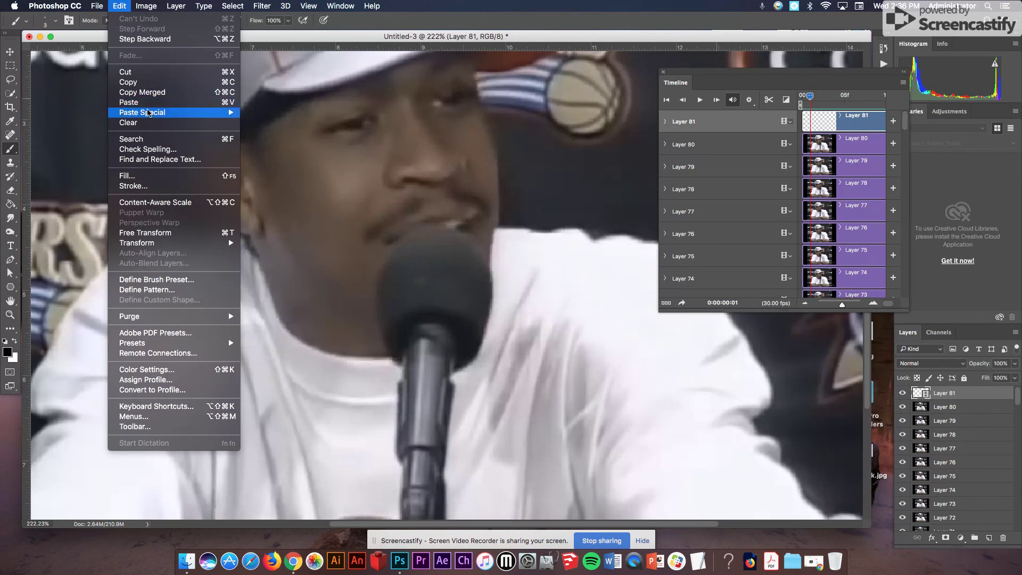
mouse_move(149, 112)
click(277, 113)
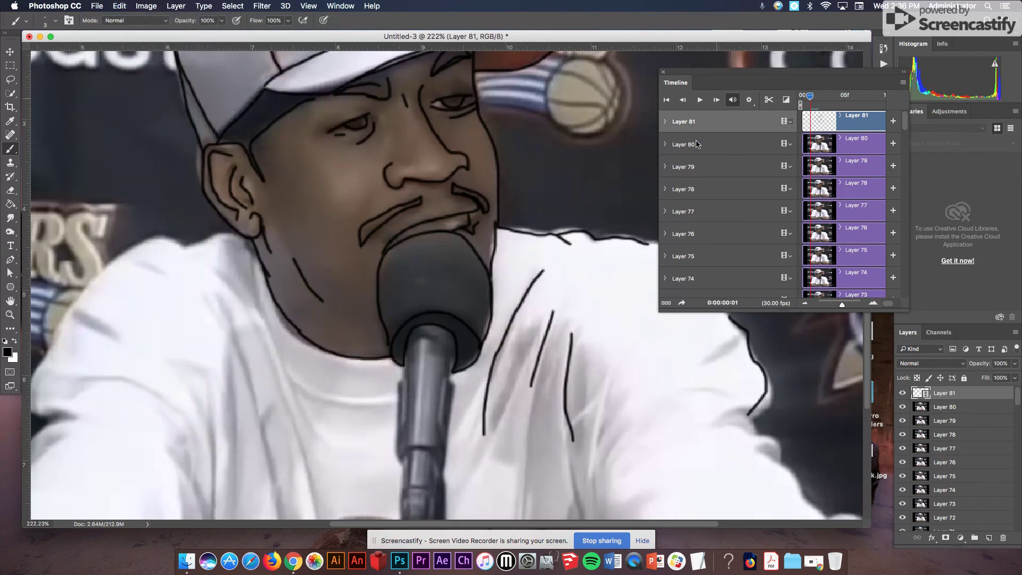
drag(809, 97, 811, 101)
drag(813, 101, 810, 100)
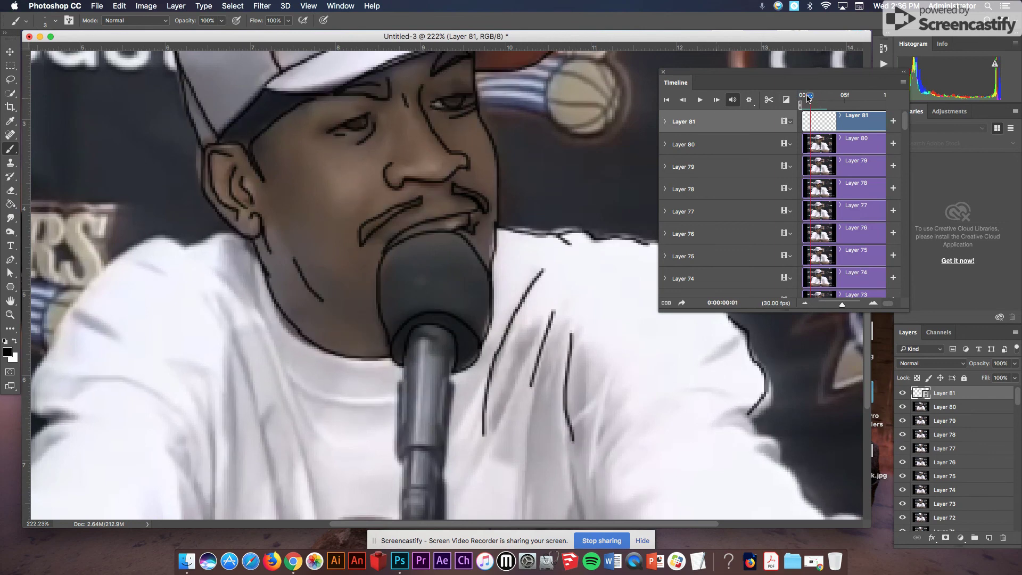
Erase the pasted shoulder line beside the chin with a 47 px eraser.
click(10, 190)
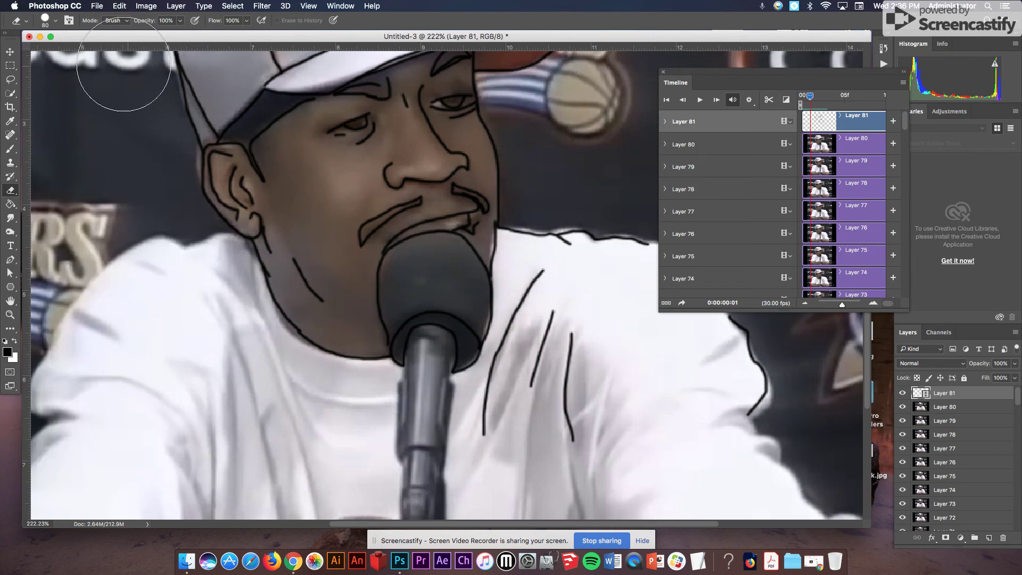
click(55, 22)
drag(83, 56, 79, 56)
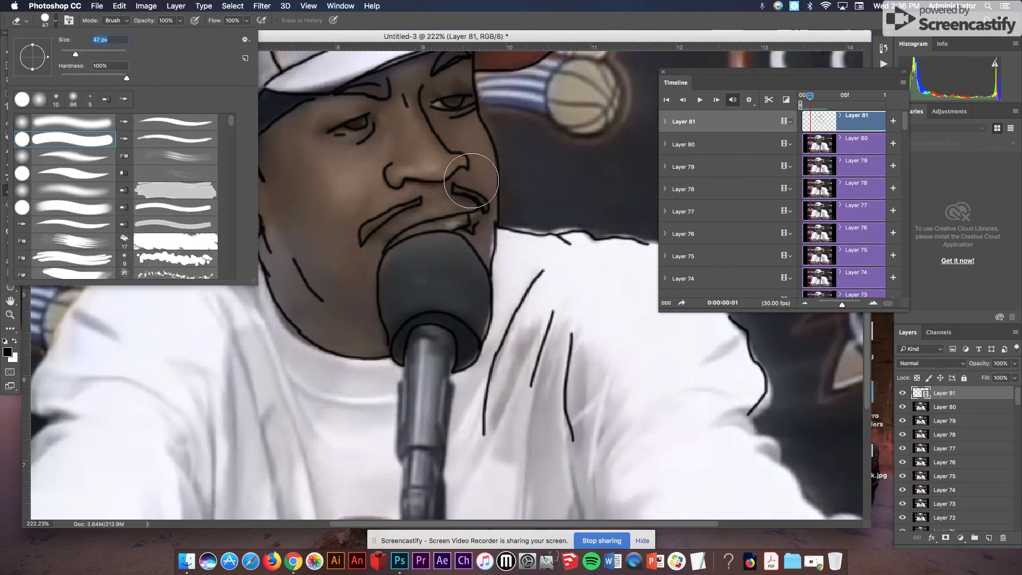
mouse_move(555, 214)
mouse_down()
mouse_move(638, 233)
mouse_move(529, 228)
mouse_up()
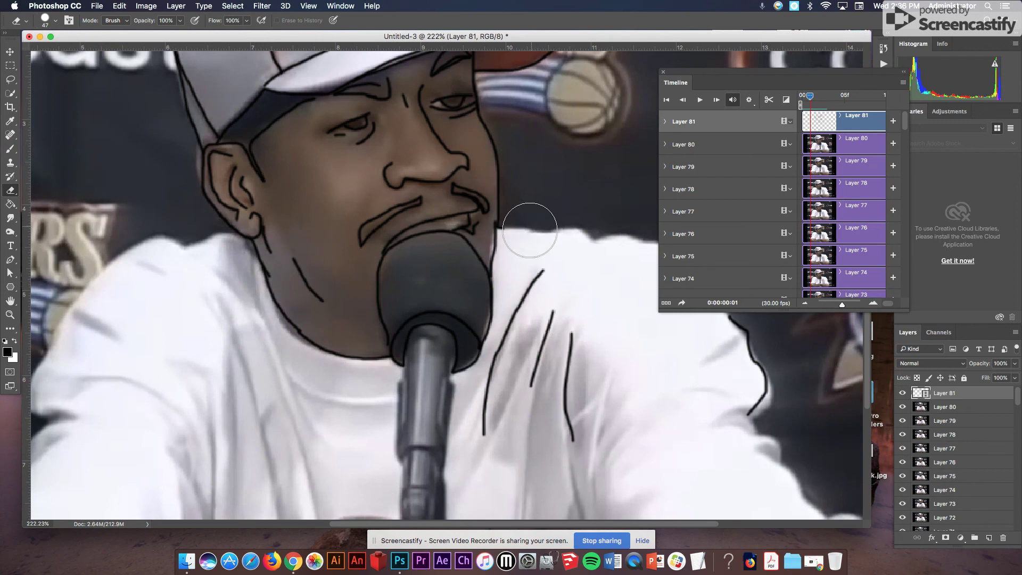
Redraw the shoulder line with the black brush and add fold lines on the sleeve and lower chest, extending the outer sleeve edge.
click(10, 150)
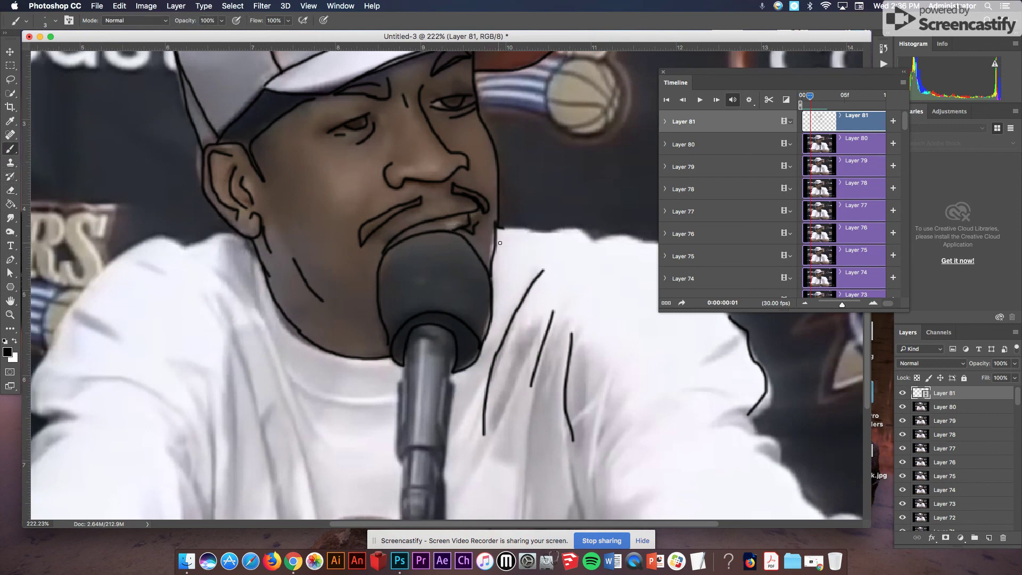
drag(499, 228, 647, 243)
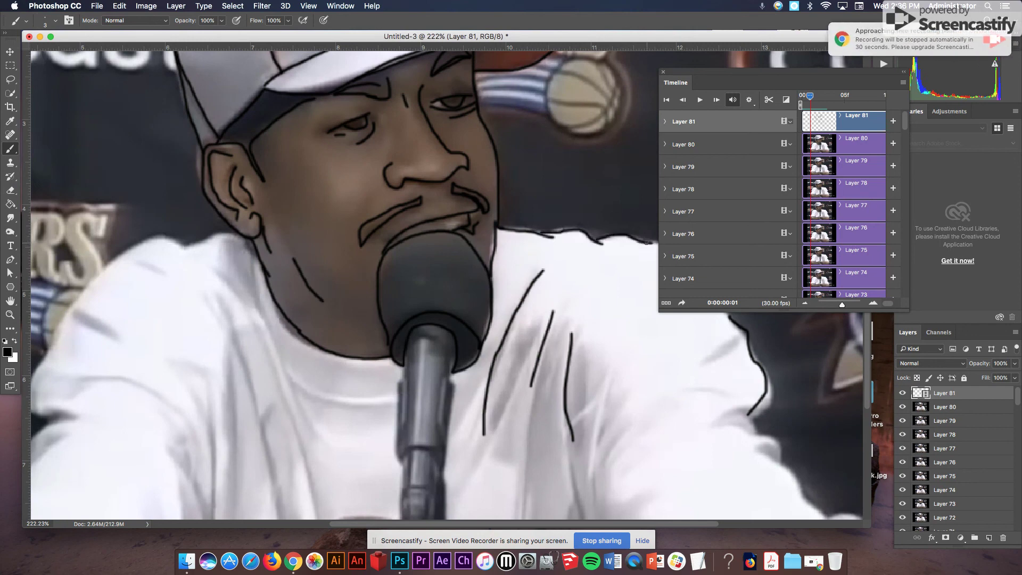
drag(728, 335, 687, 360)
mouse_move(609, 394)
mouse_down()
mouse_move(599, 492)
mouse_move(580, 499)
mouse_move(589, 519)
mouse_up()
drag(746, 408, 759, 436)
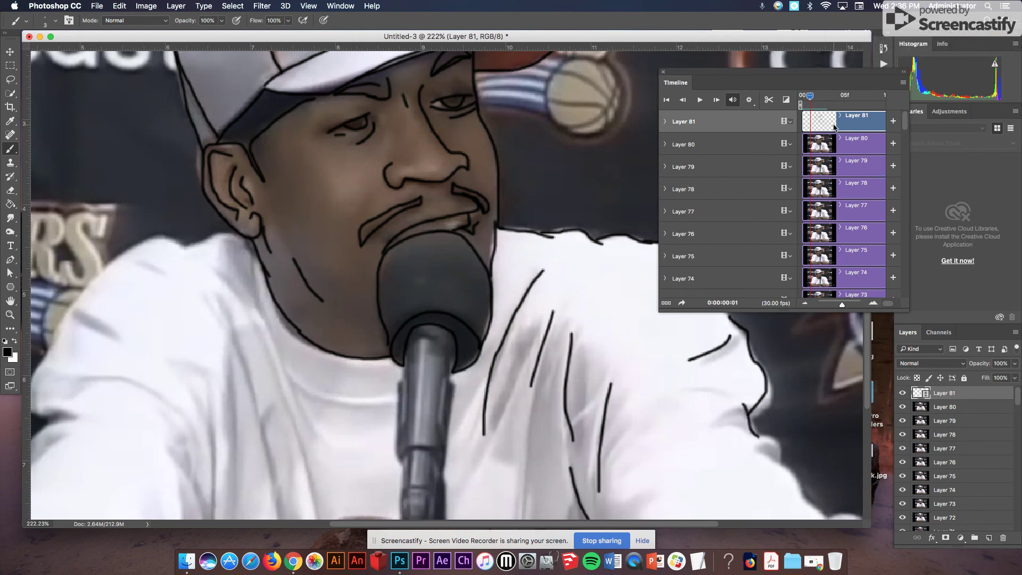